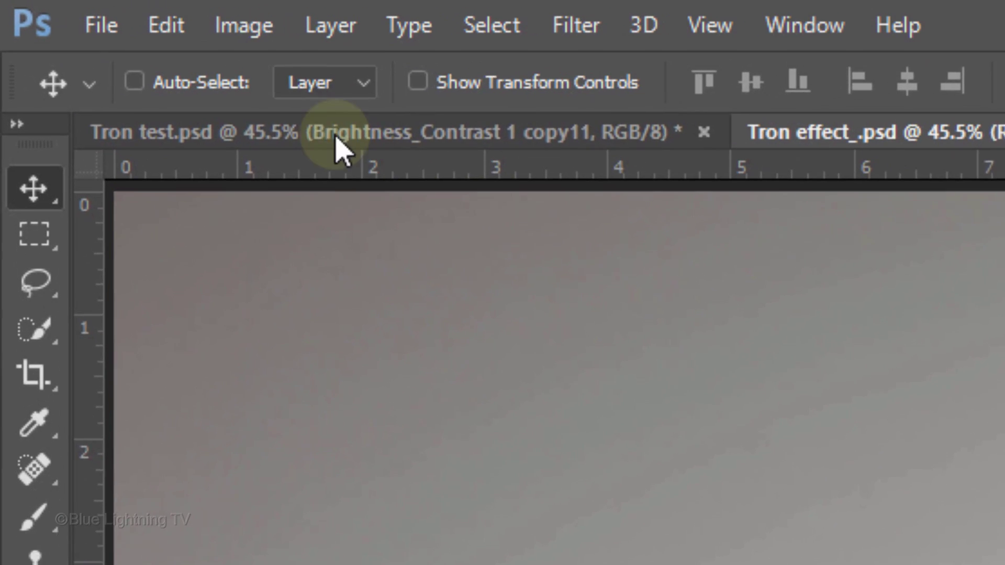
# Step: Check the photo's image size, then select the red car with the Quick Selection tool
pyautogui.click(260, 35)
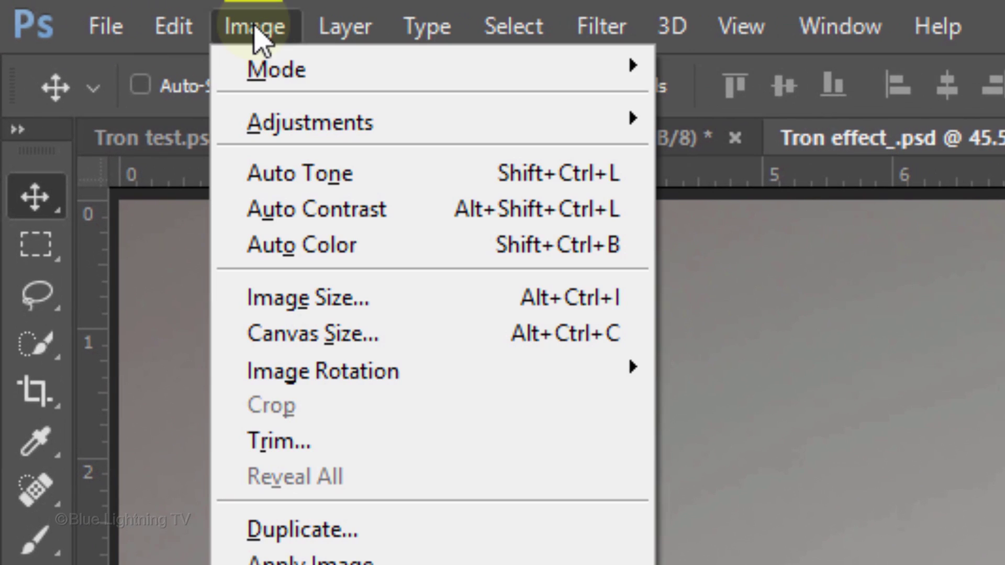
pyautogui.click(325, 299)
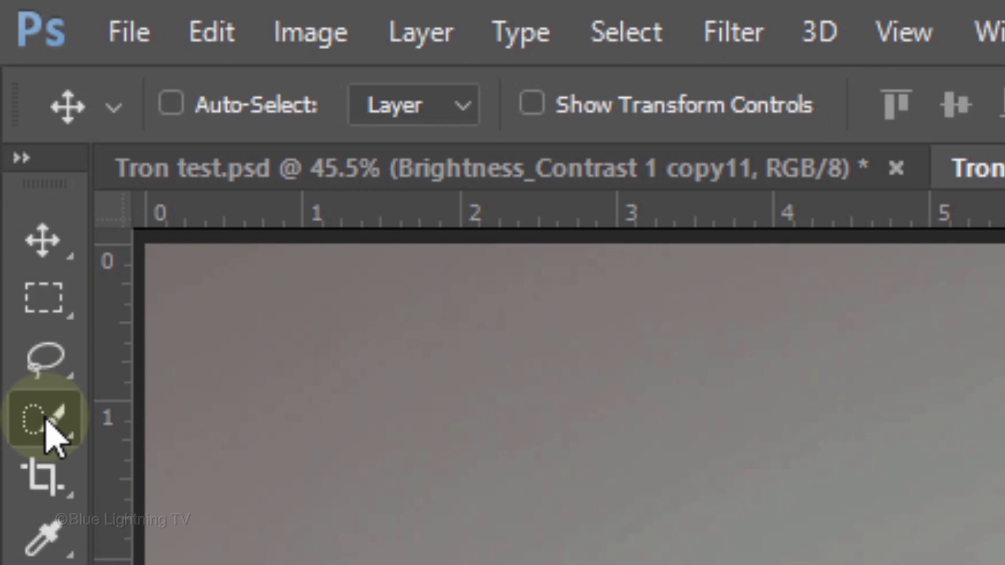
pyautogui.rightClick(11, 96)
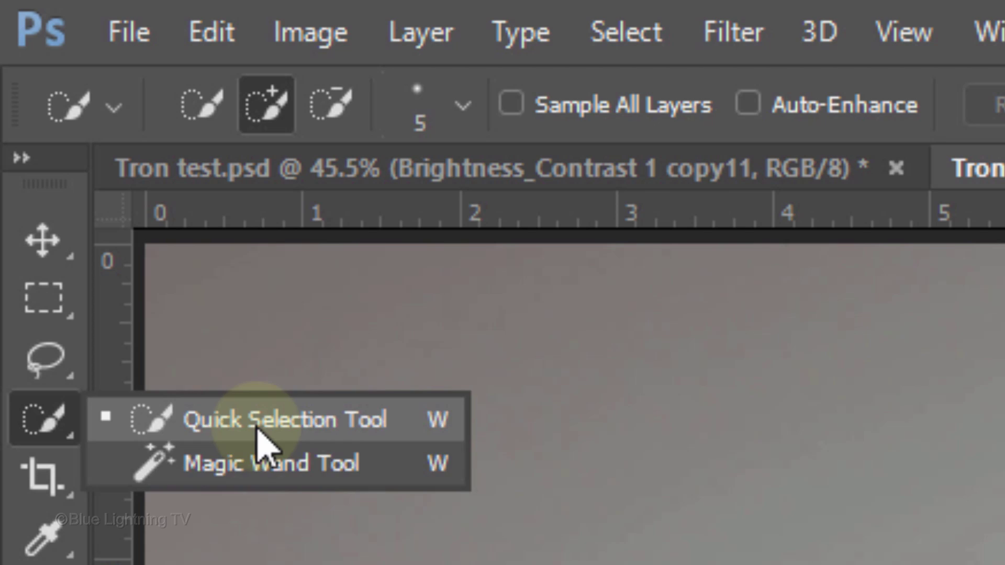
pyautogui.click(257, 432)
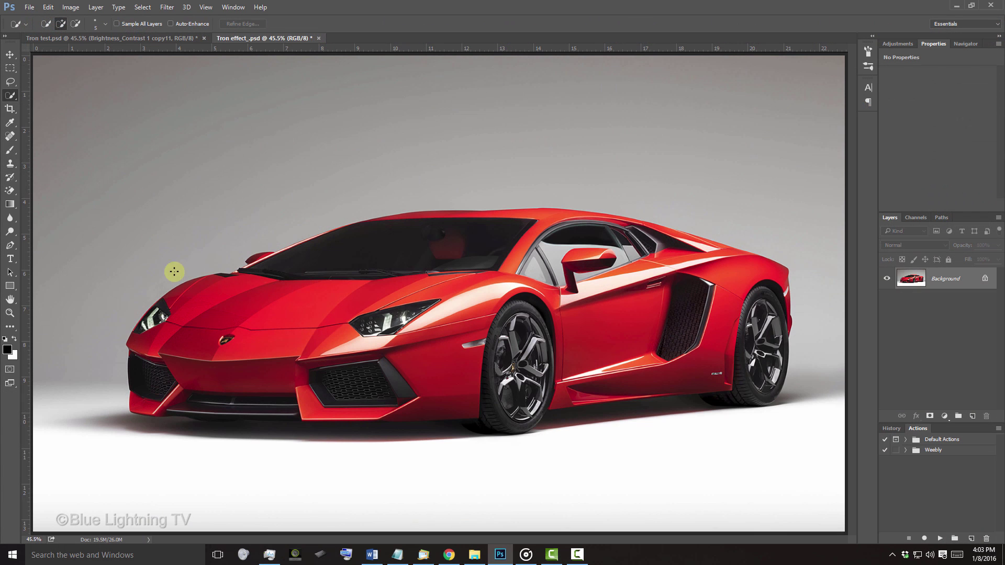
pyautogui.moveTo(202, 286)
pyautogui.mouseDown()
pyautogui.moveTo(424, 217)
pyautogui.moveTo(610, 233)
pyautogui.moveTo(726, 256)
pyautogui.mouseUp()
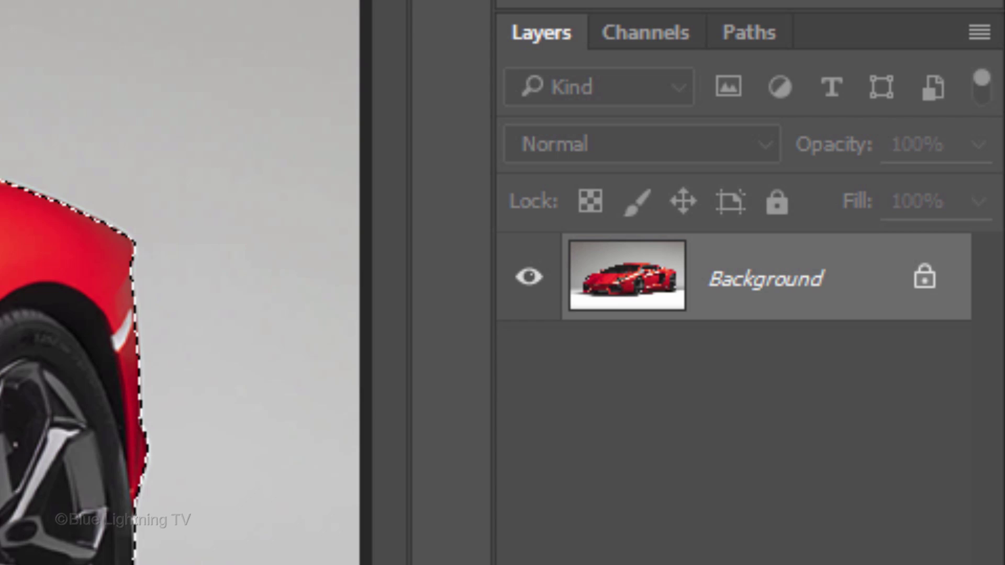
# Step: Copy the selected car to Layer 1, then duplicate that layer into a new document 'Shape'
pyautogui.hotkey('ctrl', 'j')
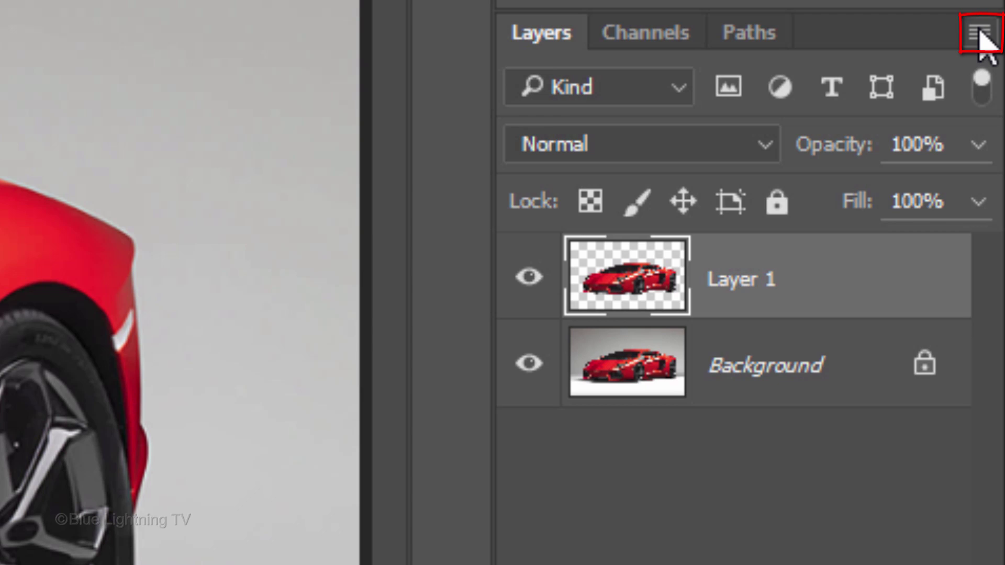
pyautogui.click(982, 36)
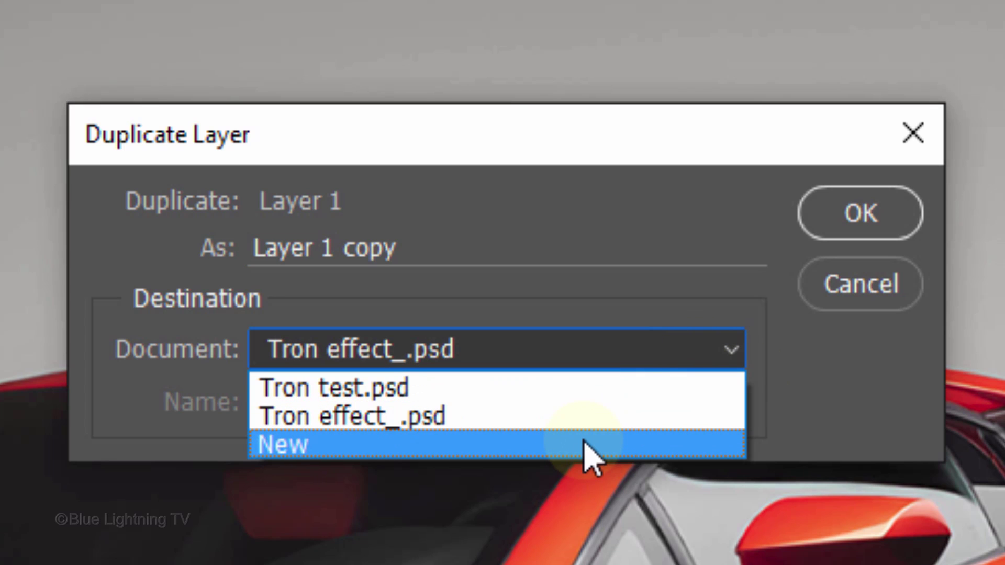
pyautogui.click(586, 452)
pyautogui.write('S')
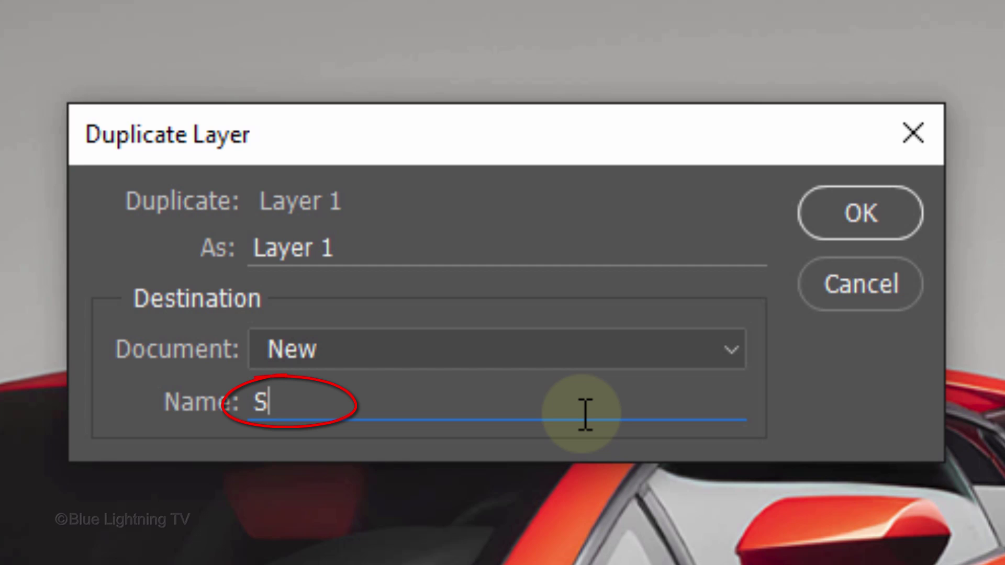
pyautogui.write('hape')
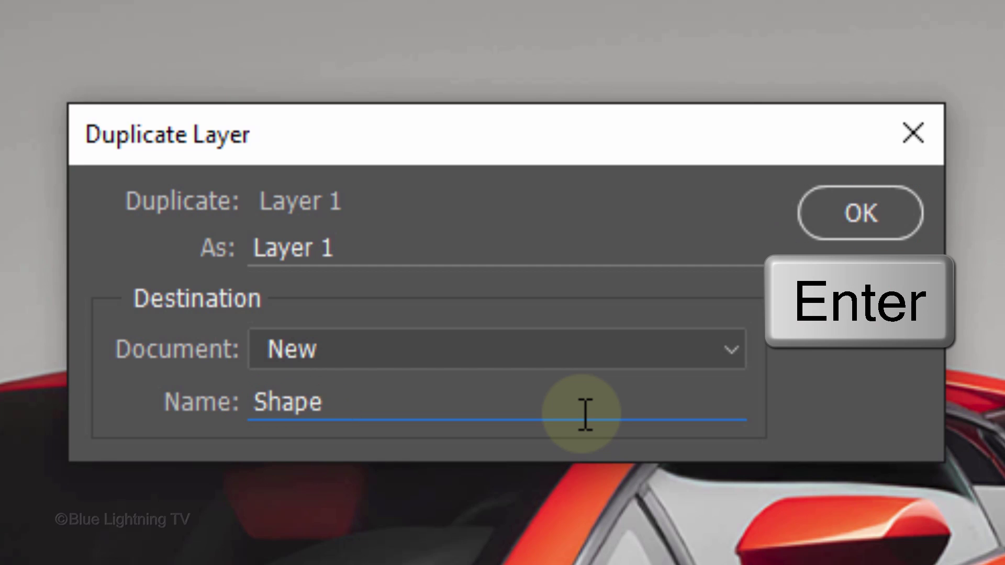
pyautogui.press('Return')
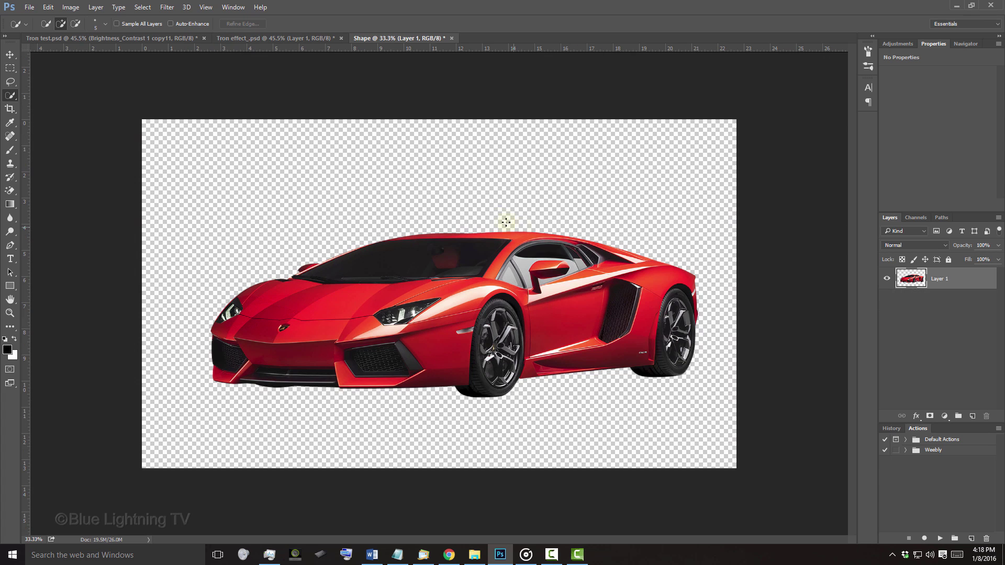
# Step: In Tron effect, add a white-filled Layer 2 below Layer 1, then select Background
pyautogui.click(294, 36)
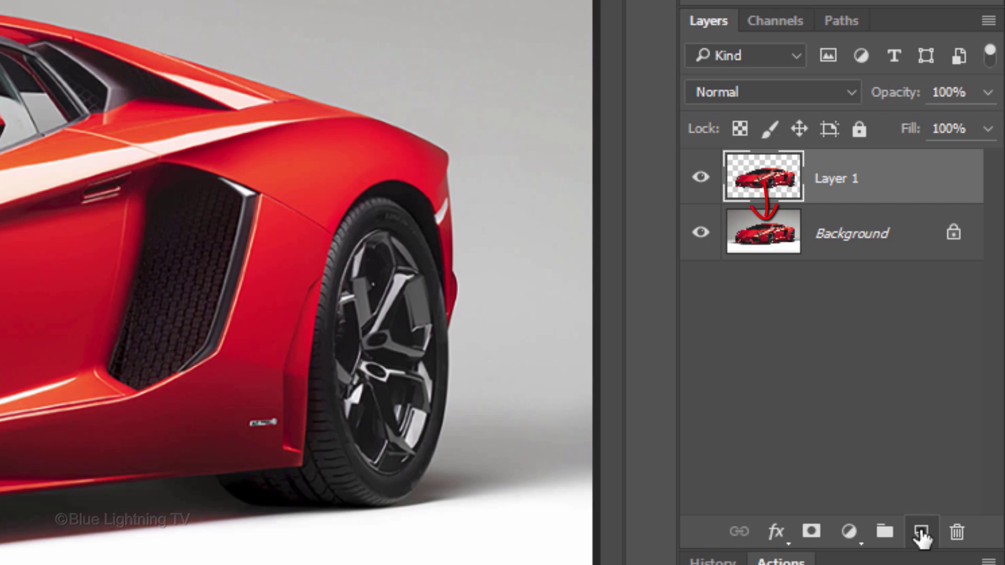
pyautogui.keyDown('ctrl'); pyautogui.click(923, 534); pyautogui.keyUp('ctrl')
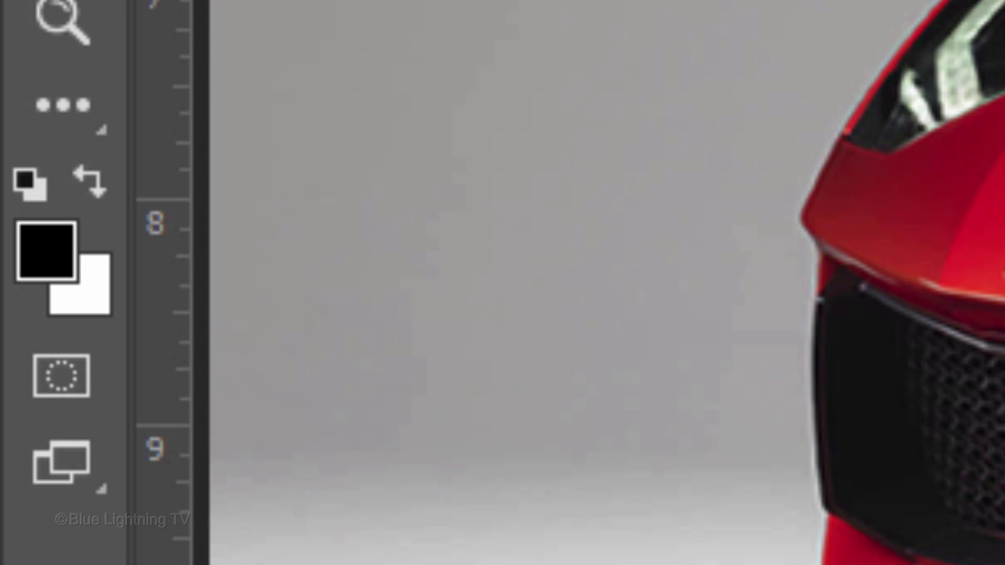
pyautogui.press('d')
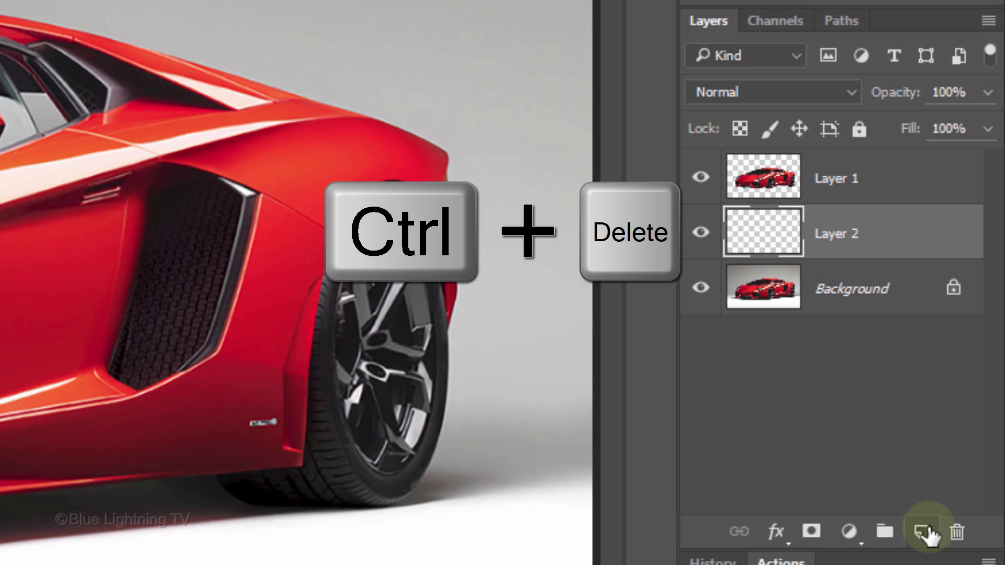
pyautogui.hotkey('ctrl', 'Delete')
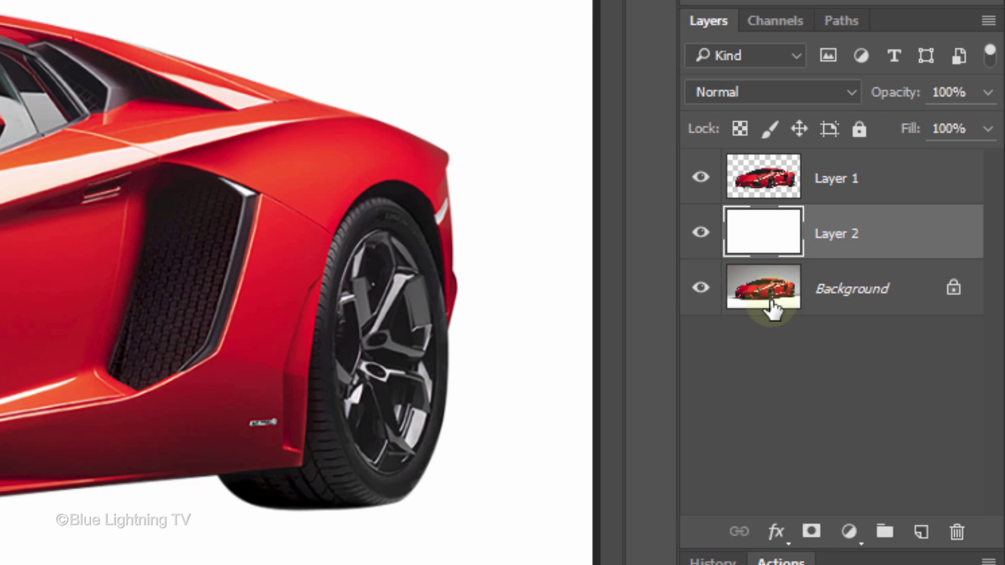
pyautogui.click(771, 301)
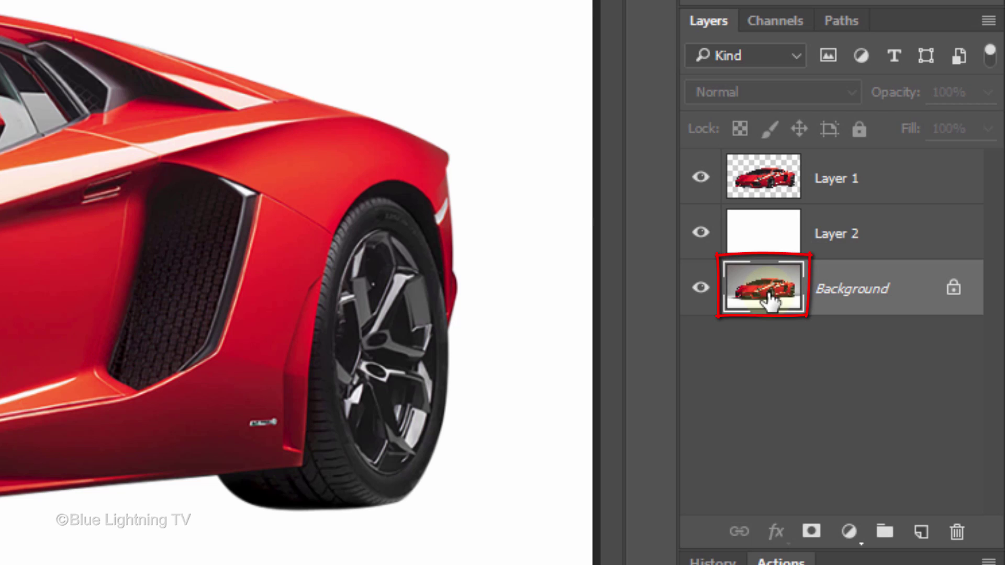
# Step: Convert Background, Layer 2 and Layer 1 into one smart object and apply Find Edges
pyautogui.keyDown('shift'); pyautogui.click(766, 178); pyautogui.keyUp('shift')
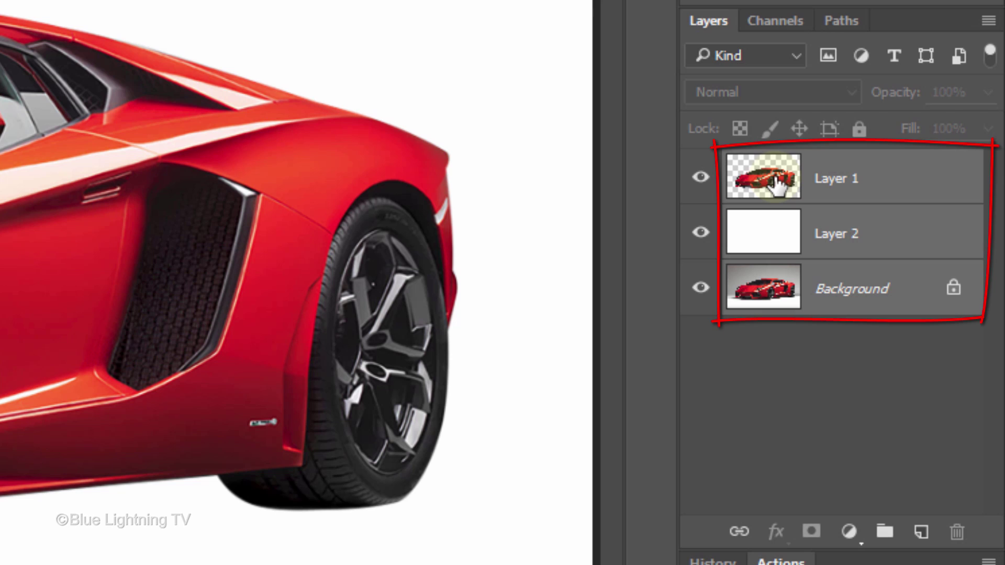
pyautogui.click(989, 21)
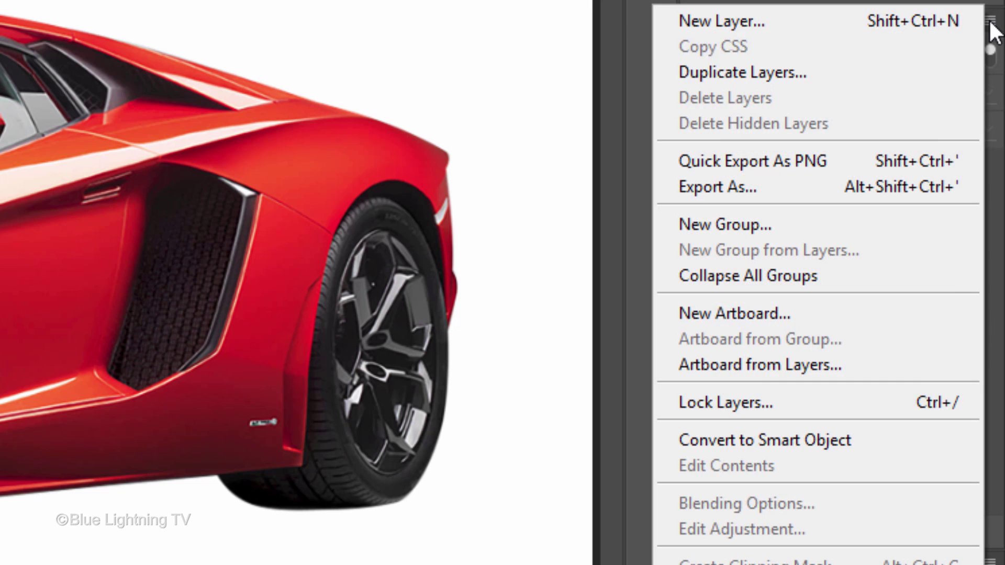
pyautogui.click(886, 441)
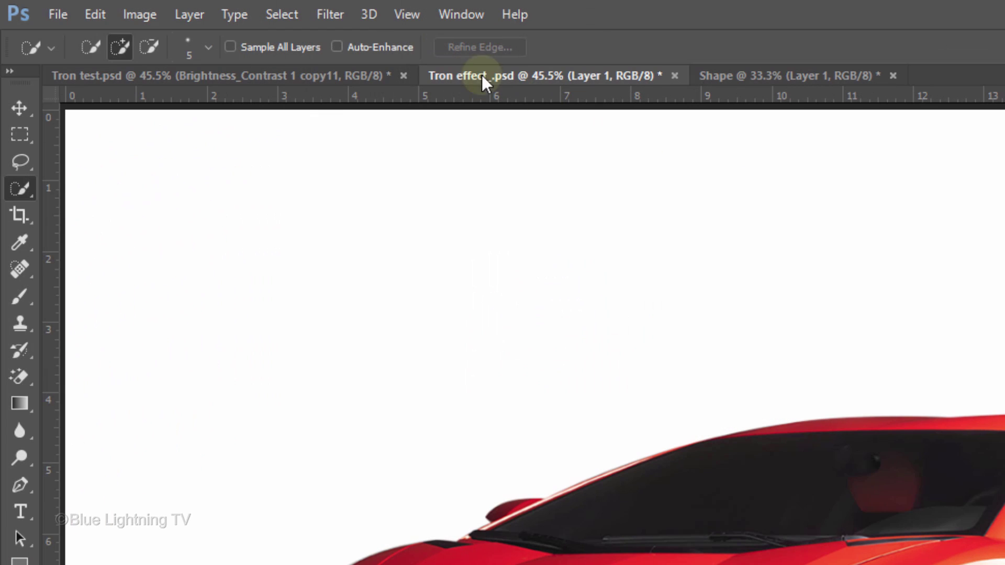
pyautogui.click(330, 14)
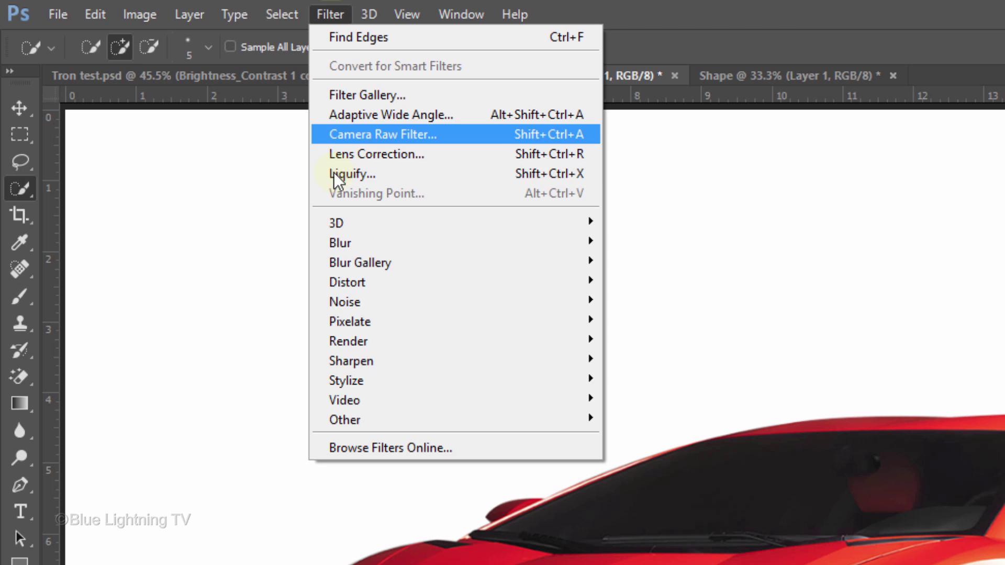
pyautogui.moveTo(441, 209)
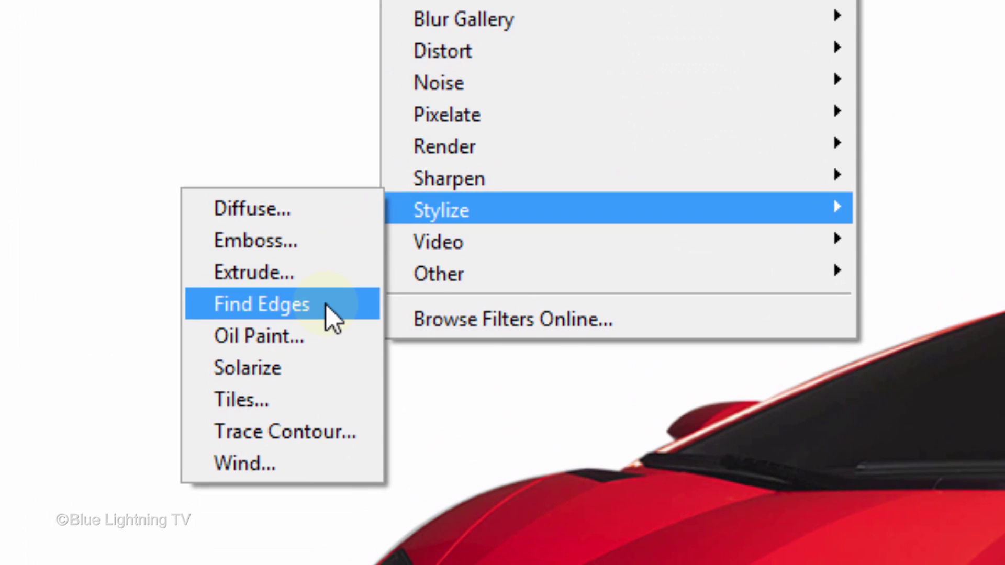
pyautogui.click(326, 304)
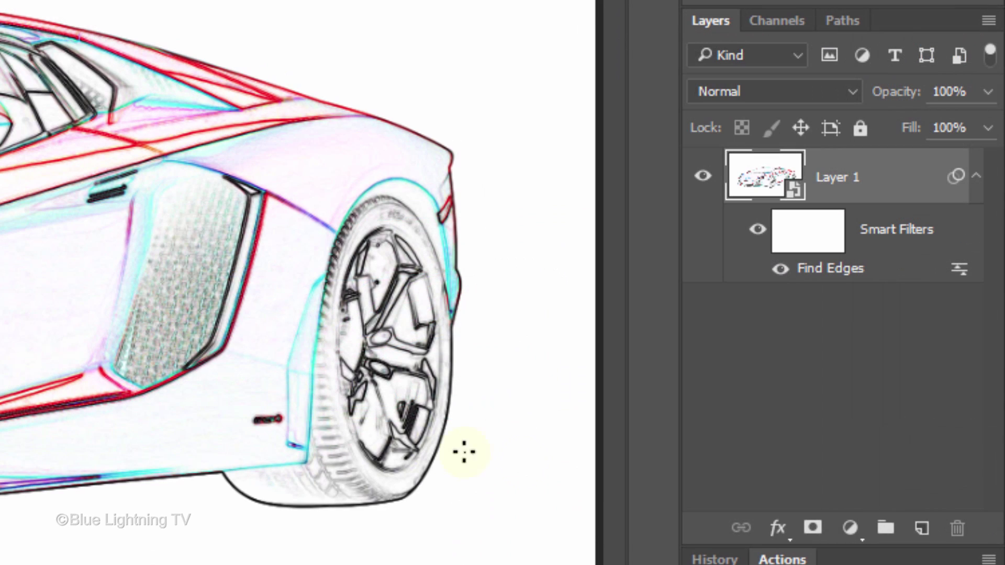
# Step: Add an Invert adjustment layer and select it together with Layer 1
pyautogui.click(853, 528)
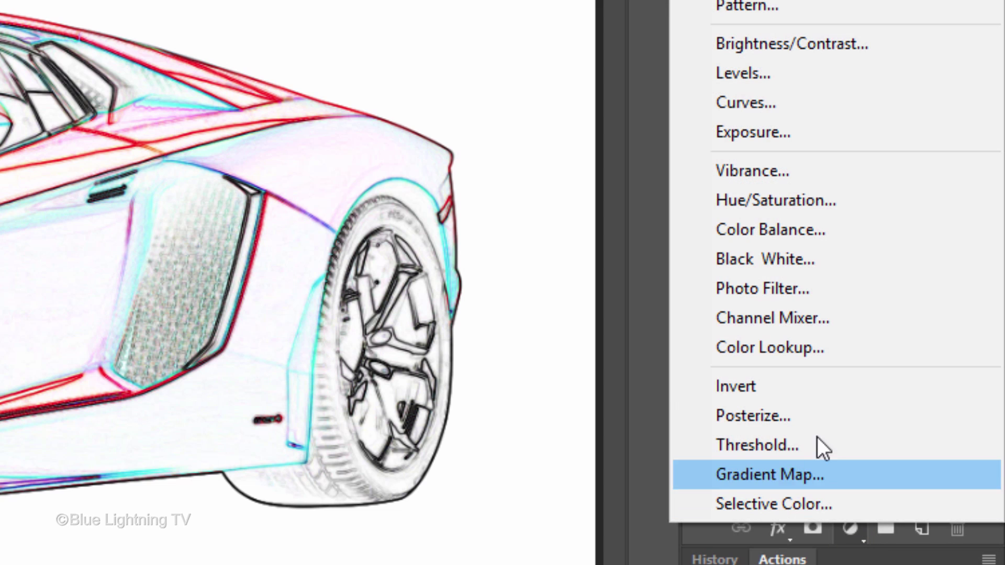
pyautogui.click(806, 386)
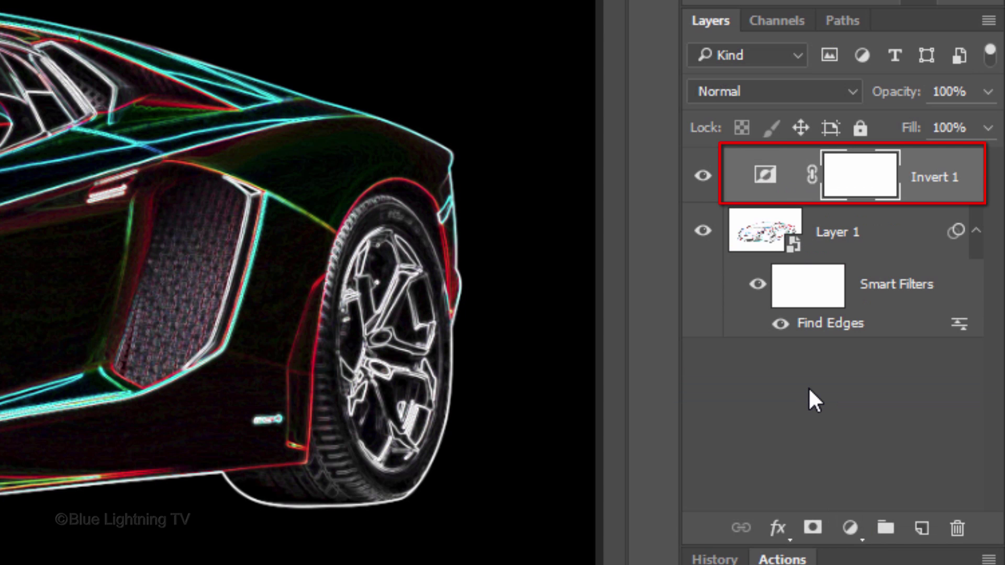
pyautogui.keyDown('shift'); pyautogui.click(766, 232); pyautogui.keyUp('shift')
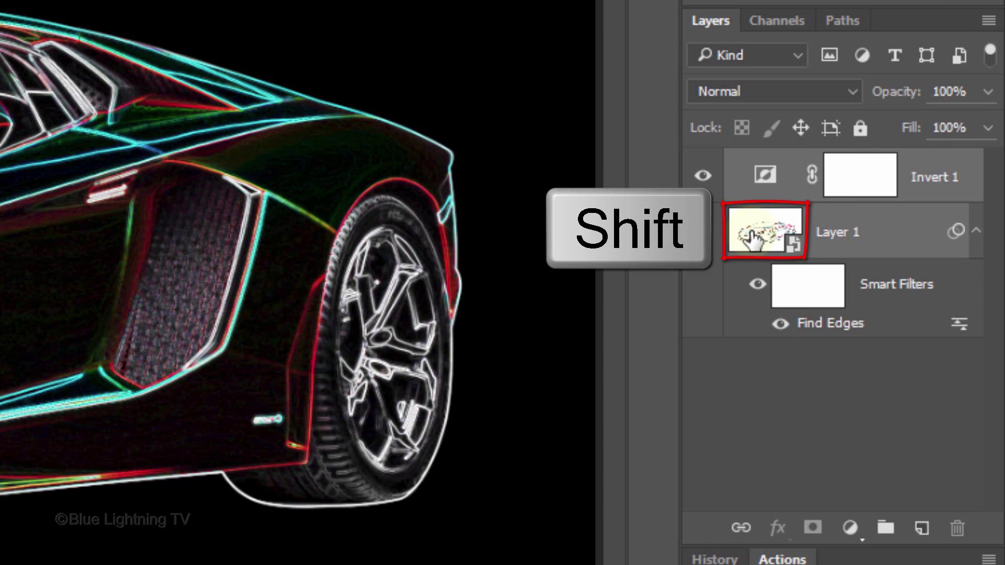
# Step: Merge Invert 1 and Layer 1 into a smart object and duplicate it as Invert 1 copy
pyautogui.click(990, 23)
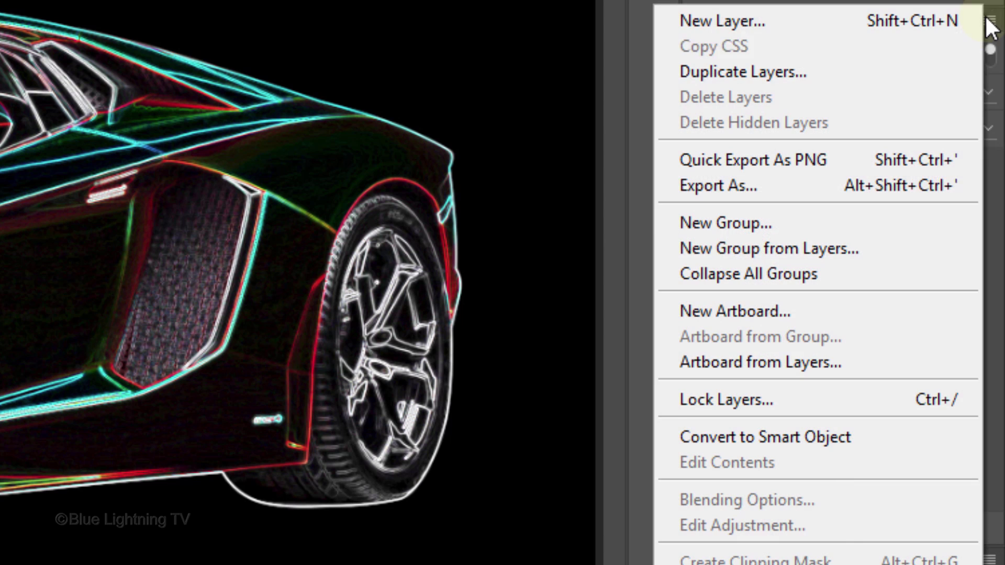
pyautogui.click(875, 433)
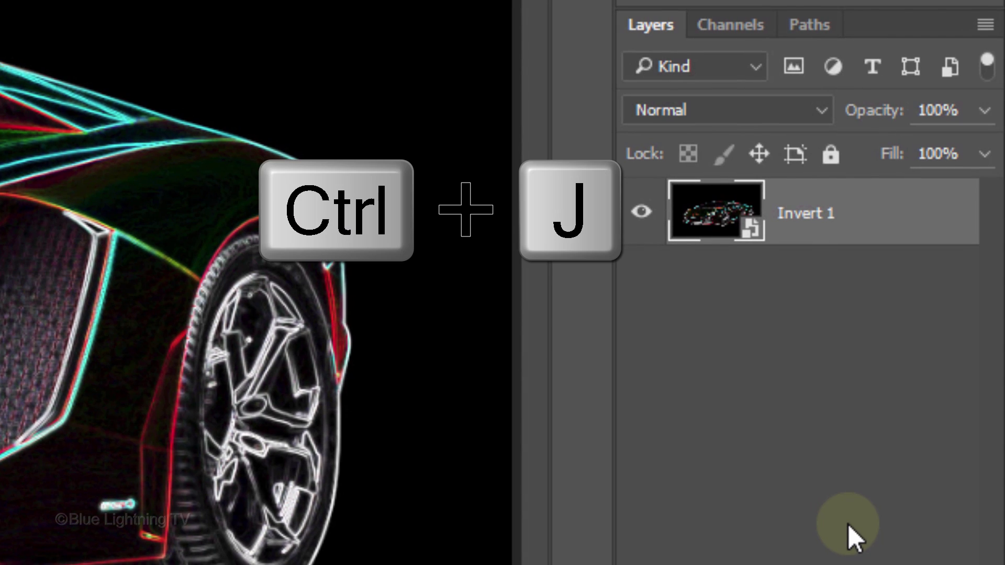
pyautogui.hotkey('ctrl', 'j')
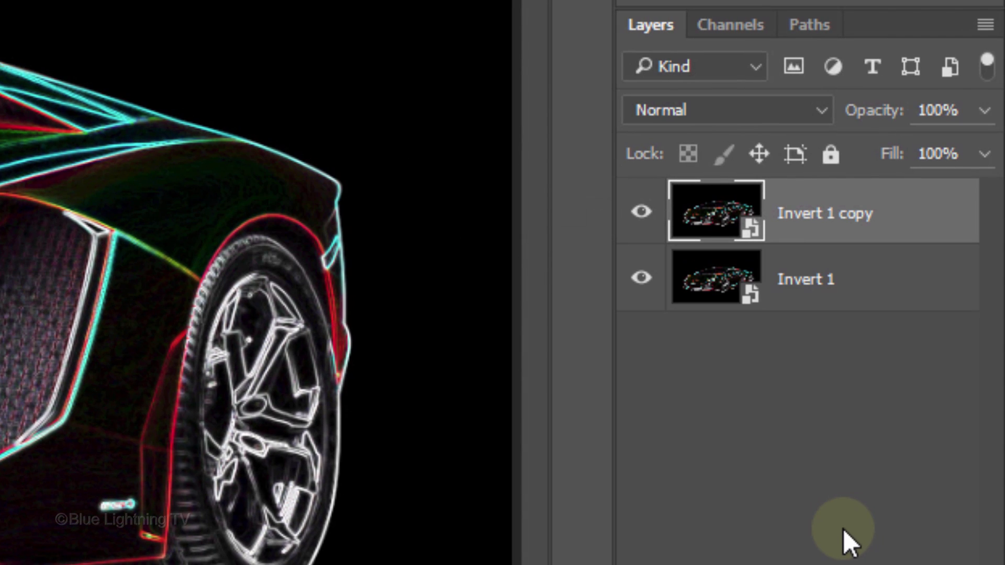
pyautogui.click(727, 108)
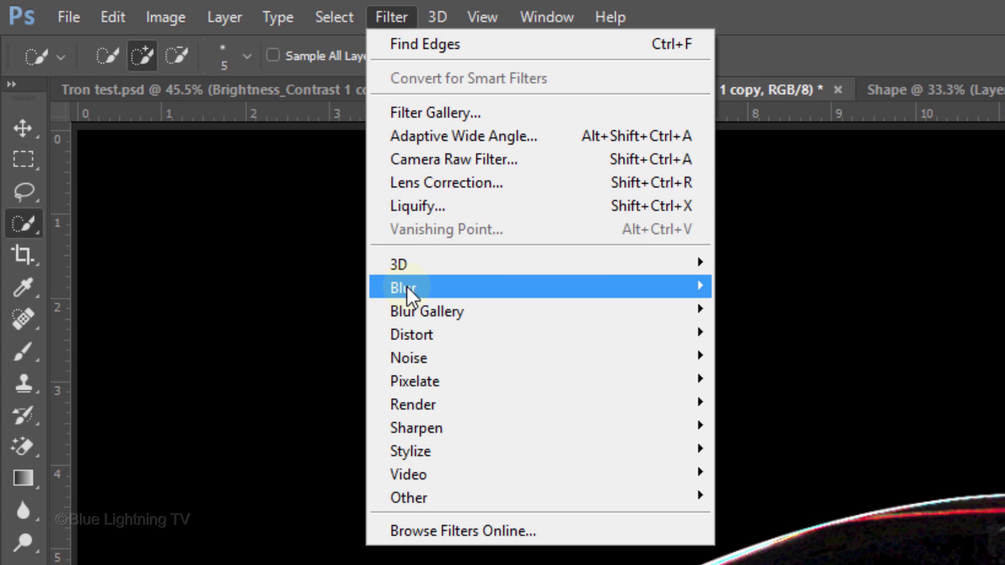
pyautogui.moveTo(539, 288)
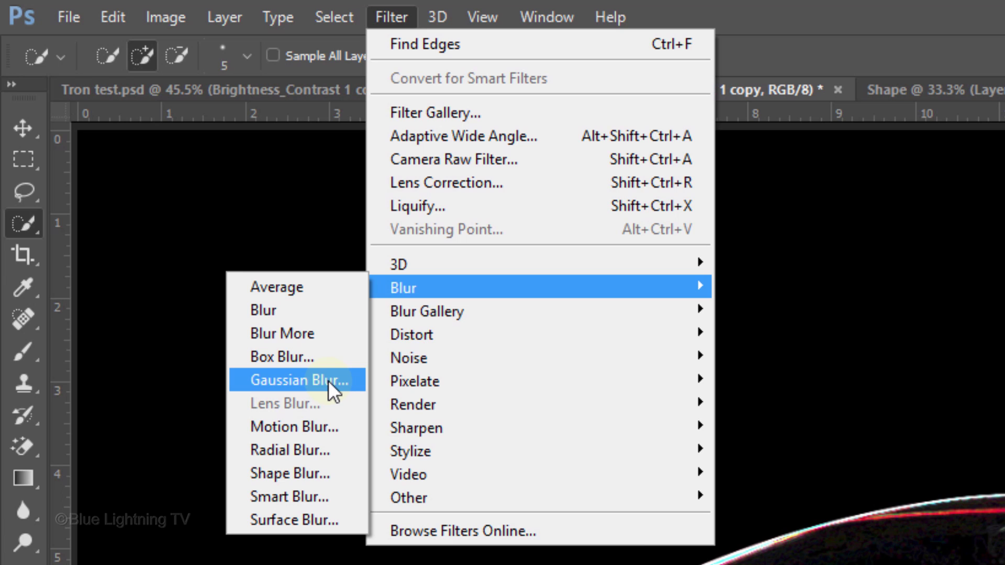
# Step: Apply a 50 px Gaussian Blur, then clip a Brightness/Contrast layer at brightness and contrast 100
pyautogui.click(329, 381)
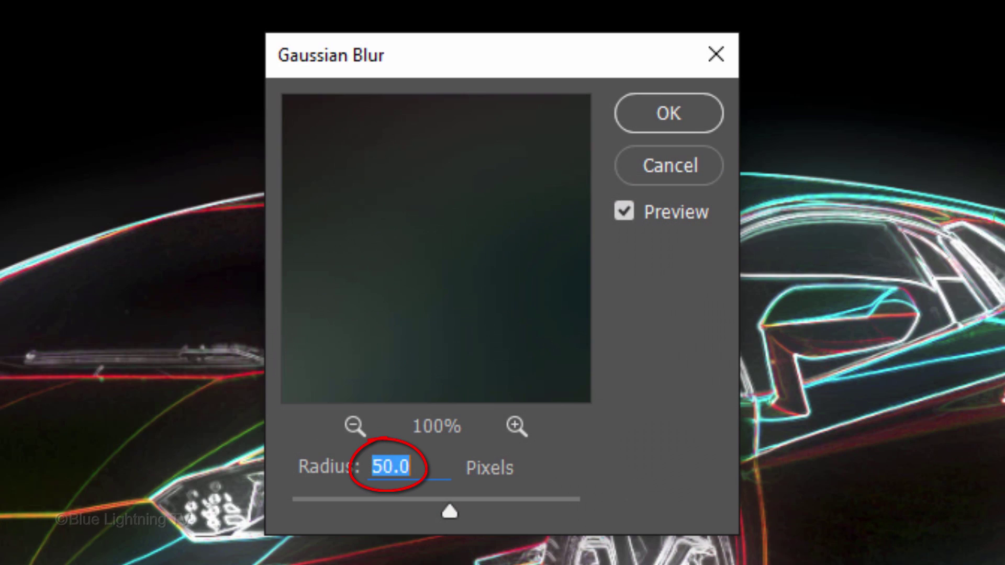
pyautogui.click(669, 113)
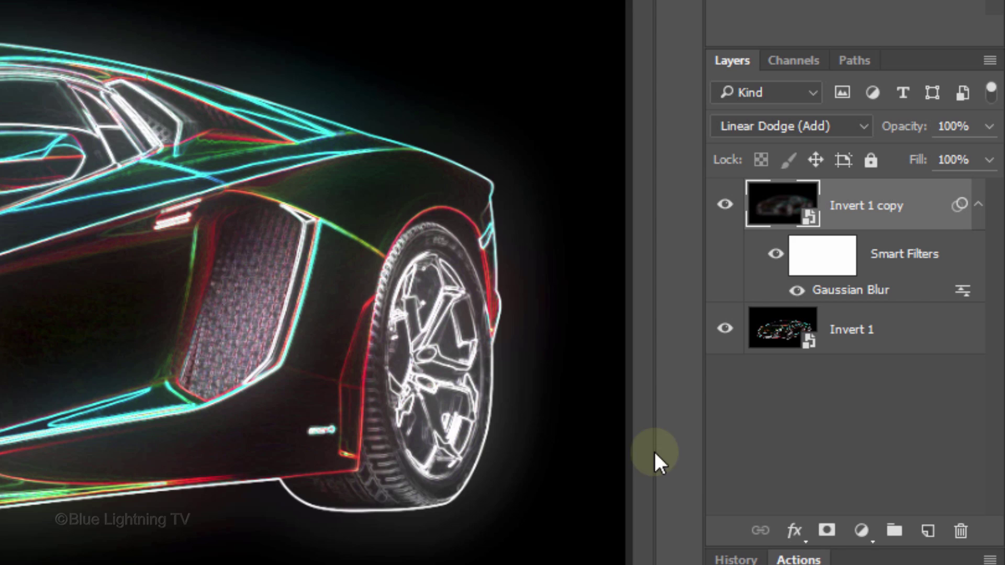
pyautogui.click(862, 533)
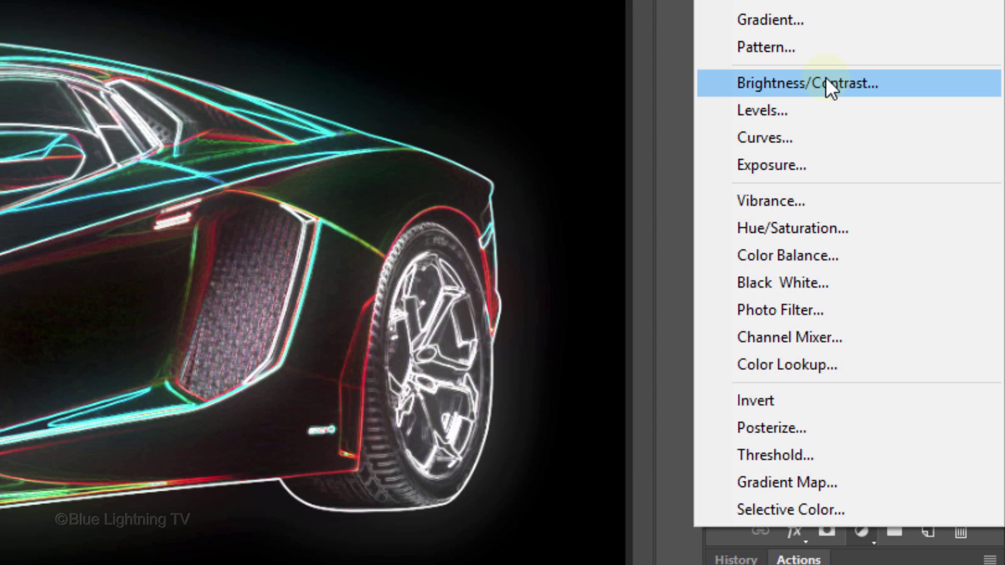
pyautogui.click(825, 77)
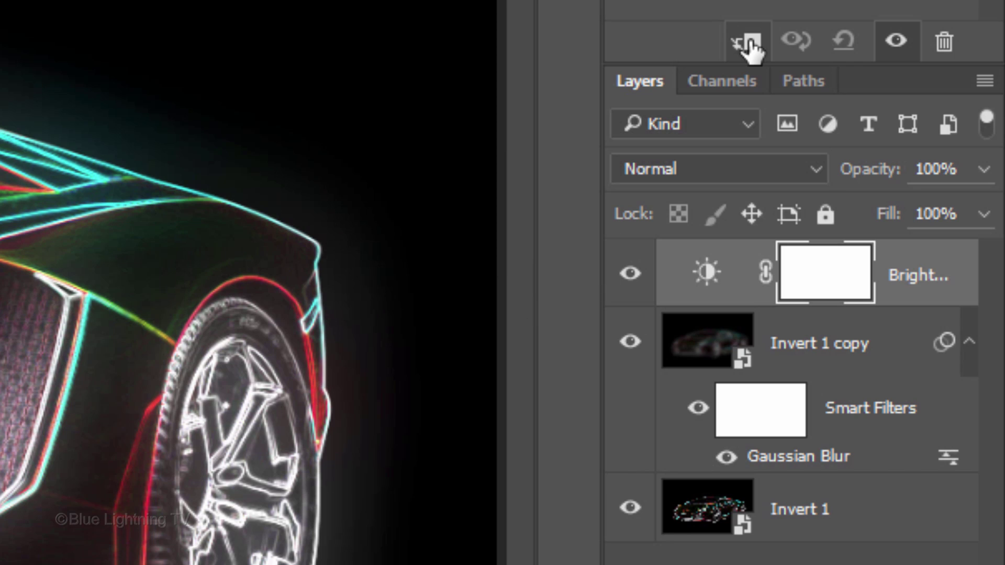
pyautogui.click(747, 43)
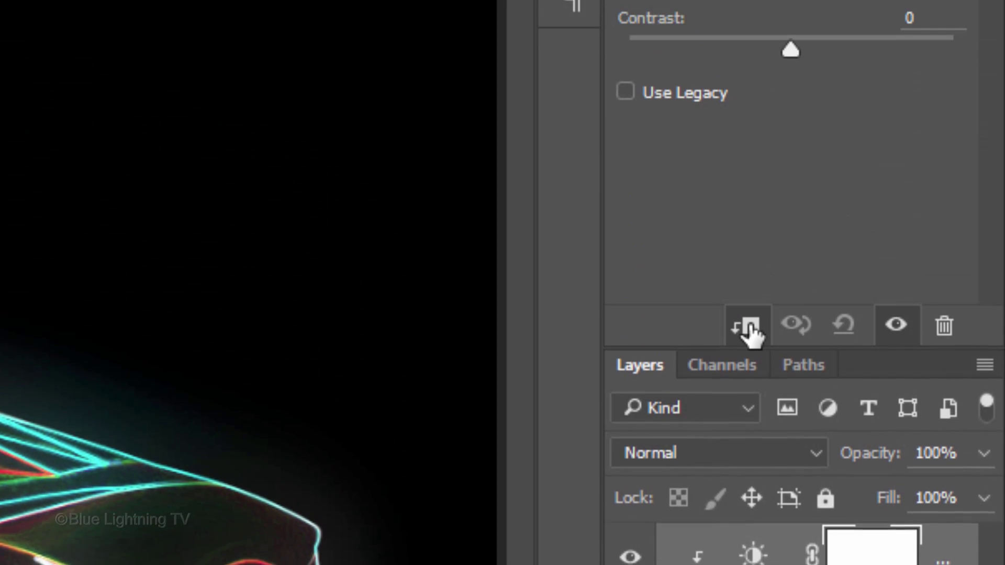
pyautogui.click(919, 131)
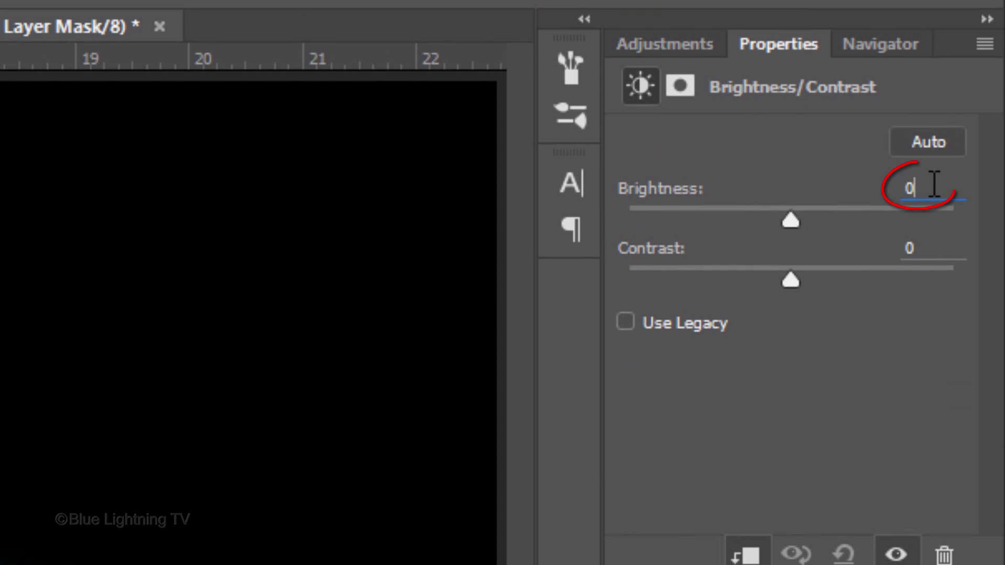
pyautogui.write('100')
pyautogui.click(913, 249)
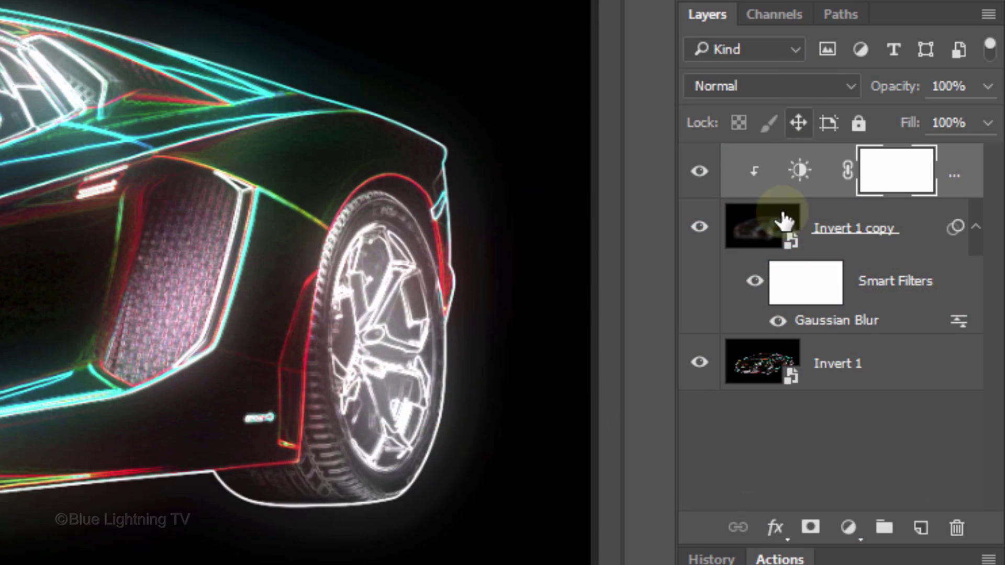
# Step: Merge the two glowing Invert layers into one smart object and duplicate it
pyautogui.keyDown('shift'); pyautogui.click(763, 363); pyautogui.keyUp('shift')
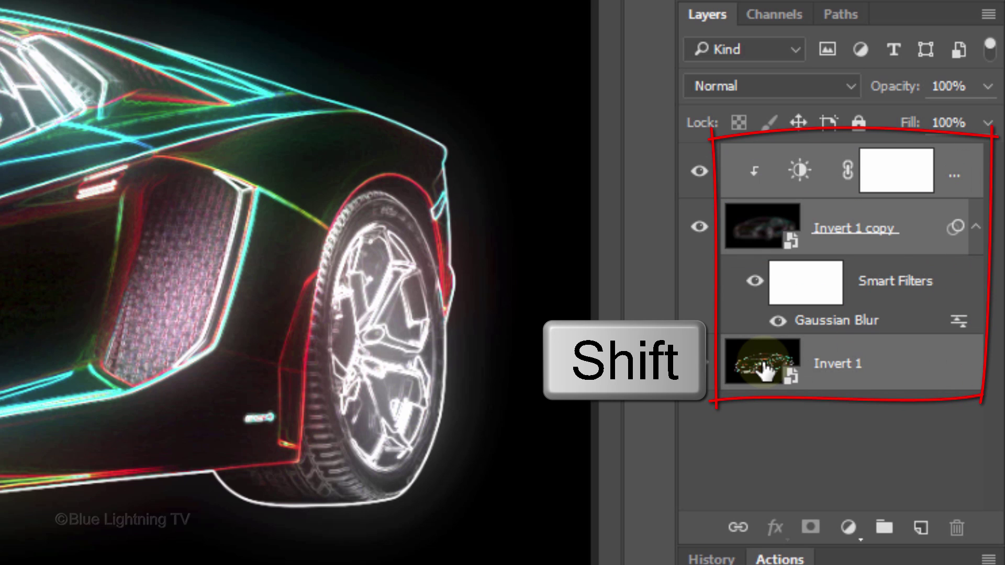
pyautogui.click(988, 14)
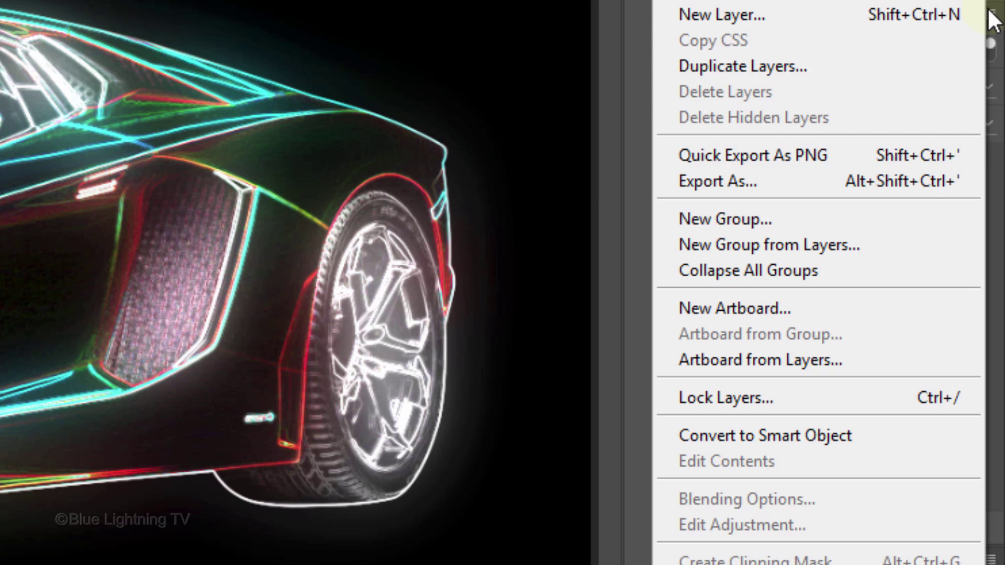
pyautogui.click(835, 438)
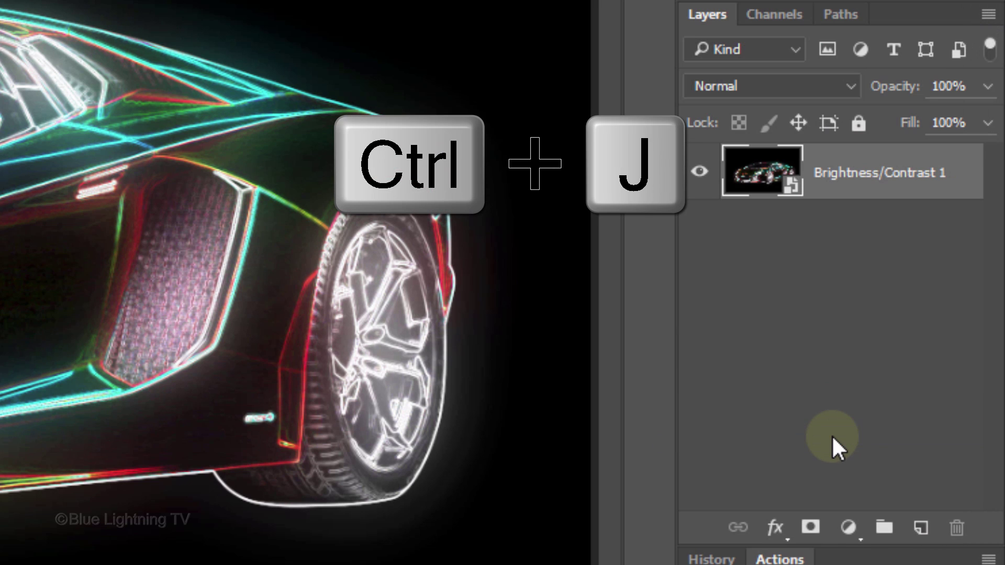
pyautogui.hotkey('ctrl', 'j')
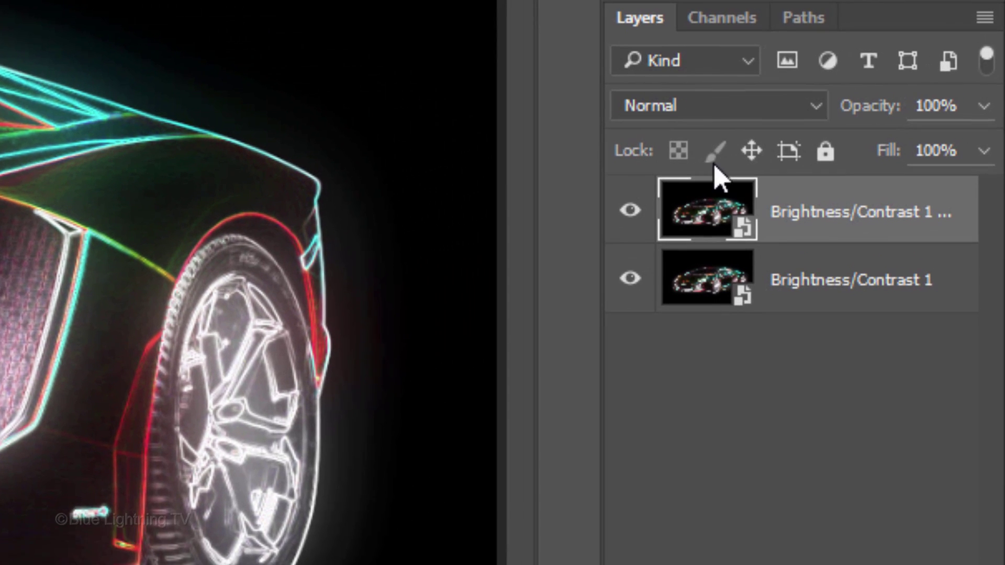
# Step: Set the duplicate's blend mode to Linear Dodge (Add) at 60% opacity
pyautogui.click(716, 106)
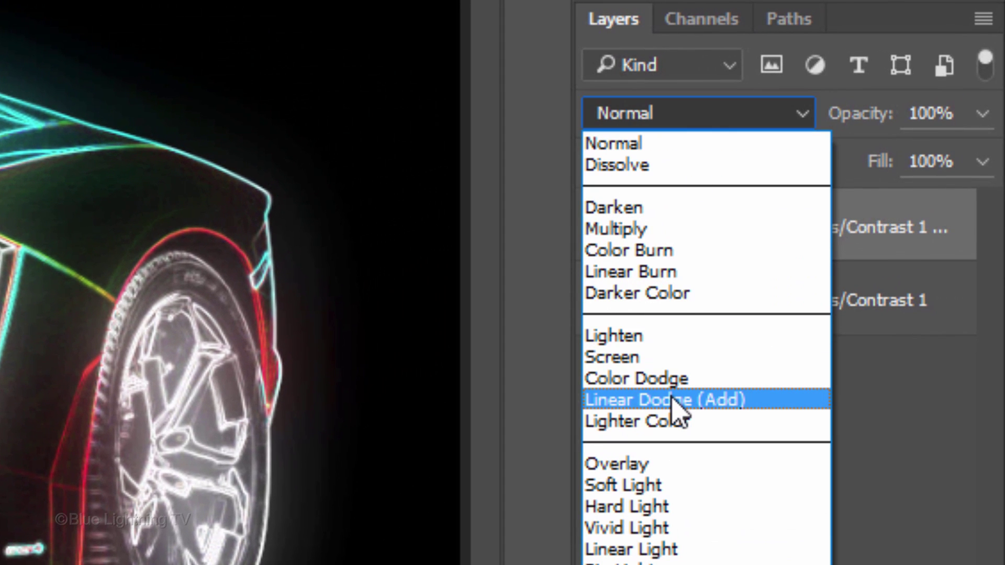
pyautogui.click(677, 400)
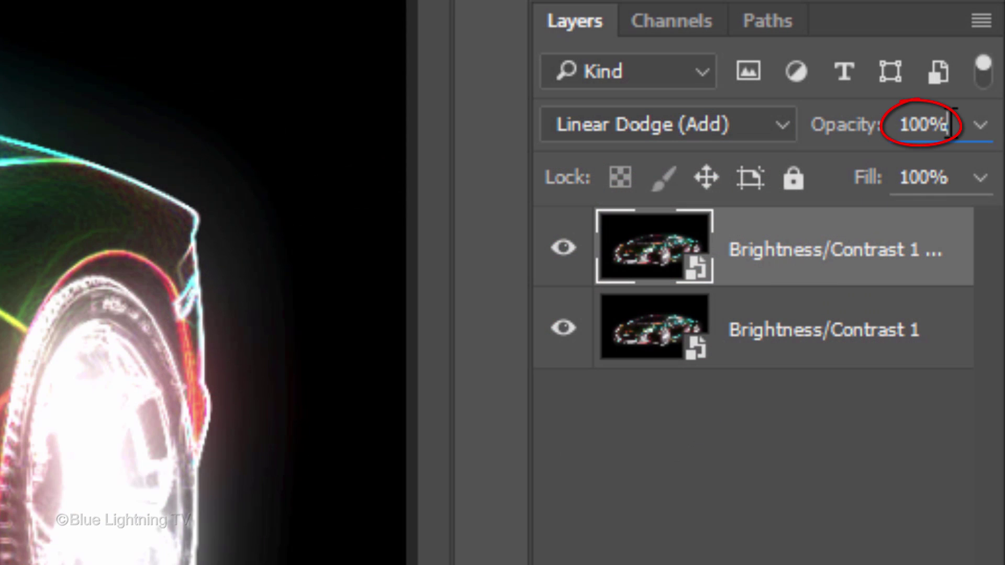
pyautogui.doubleClick(926, 124)
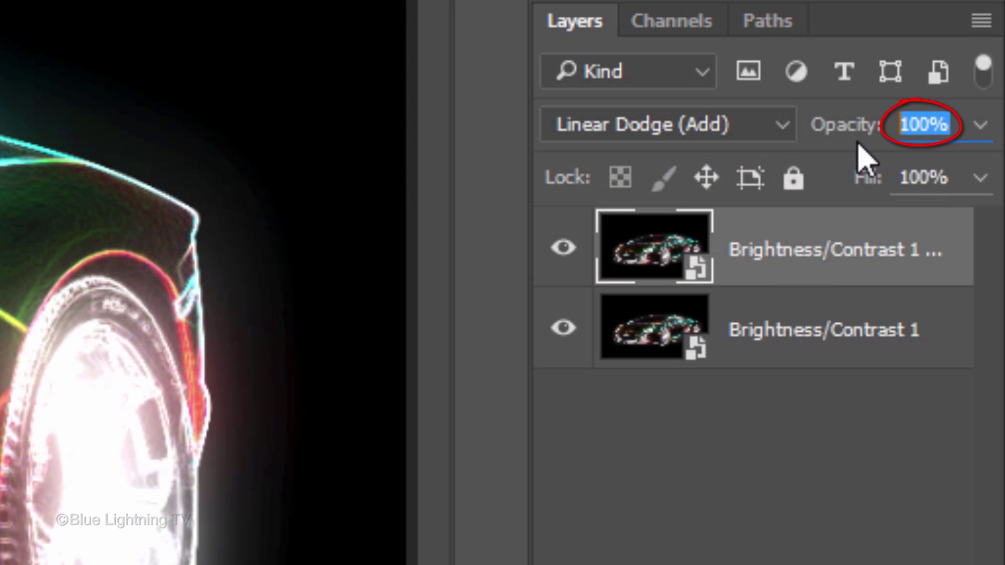
pyautogui.write('60')
pyautogui.press('Return')
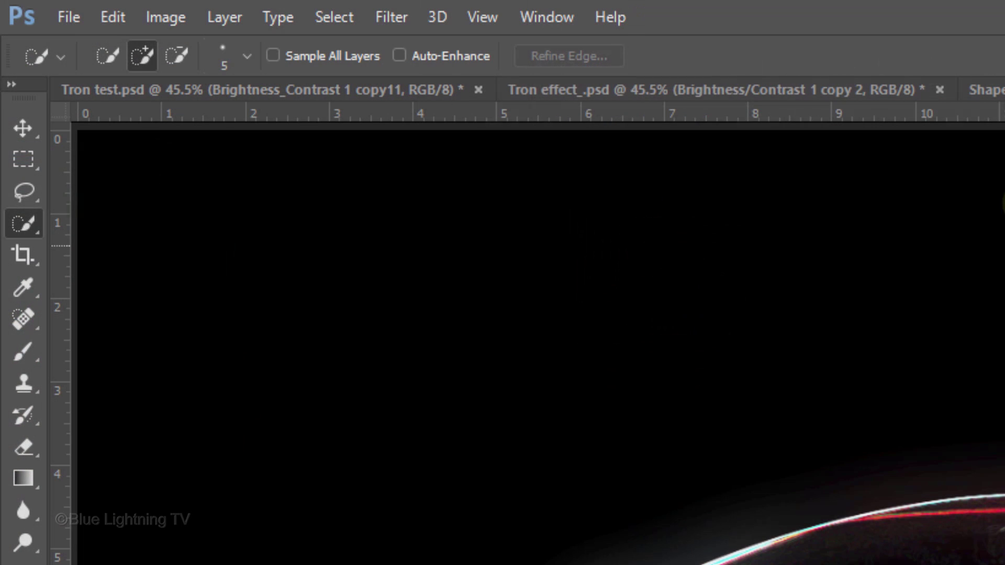
# Step: Open Path Blur and stretch its path from the car's front past the right edge
pyautogui.click(390, 16)
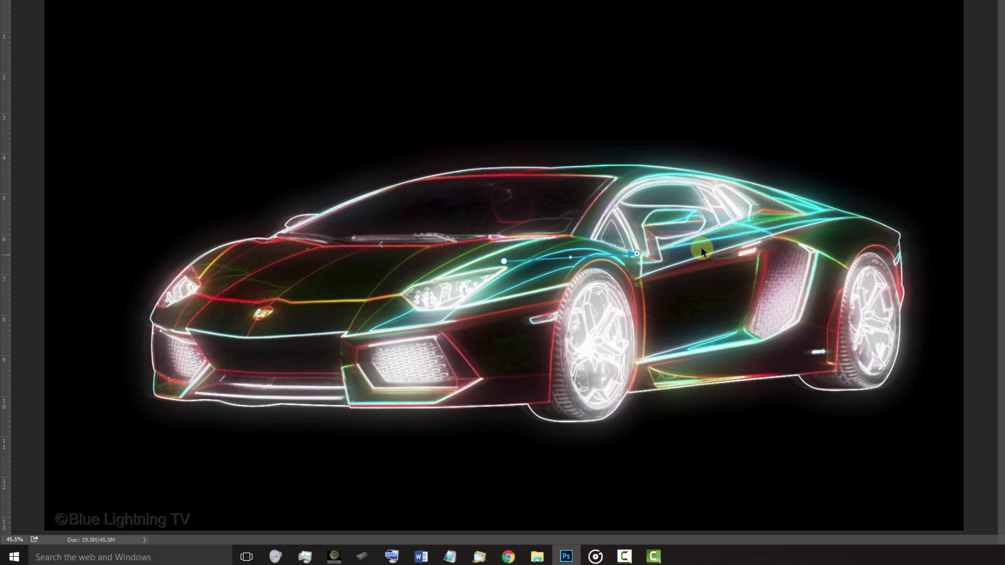
pyautogui.moveTo(861, 233); pyautogui.dragTo(992, 206)
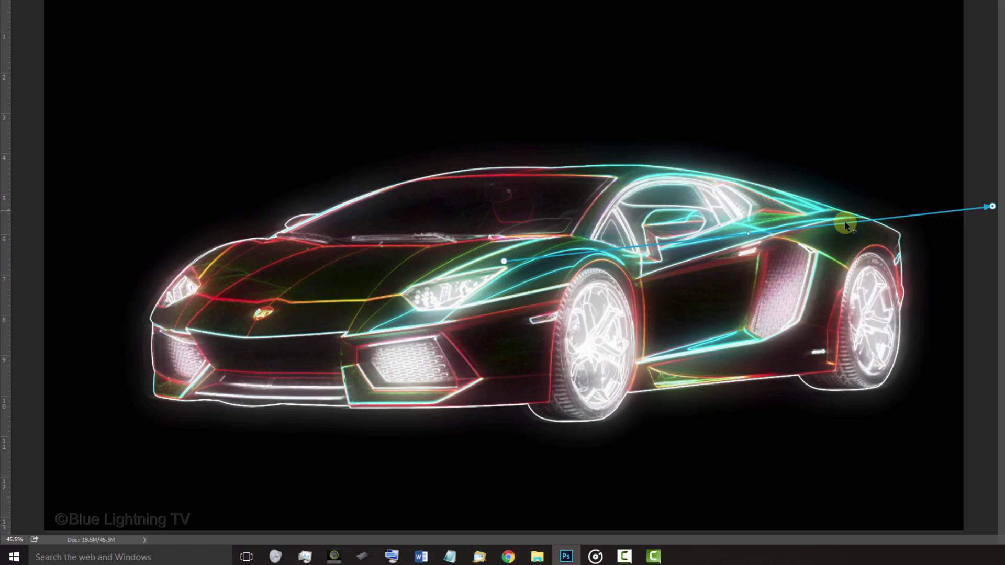
pyautogui.moveTo(492, 265); pyautogui.dragTo(152, 333)
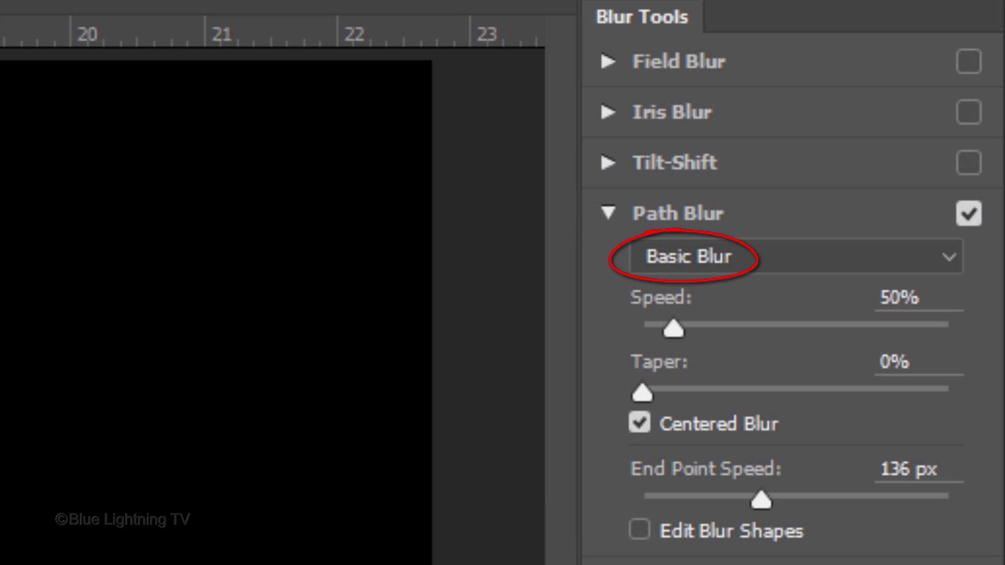
# Step: Turn off Centered Blur, set Speed to about 475% and End Point Speed to 0 px
pyautogui.click(640, 423)
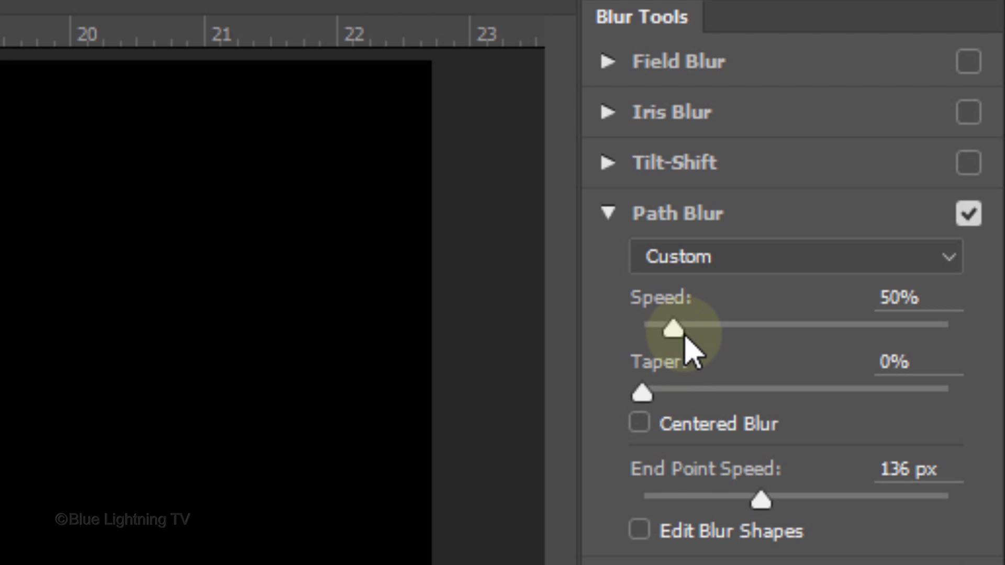
pyautogui.click(673, 328)
pyautogui.moveTo(673, 328); pyautogui.dragTo(934, 330)
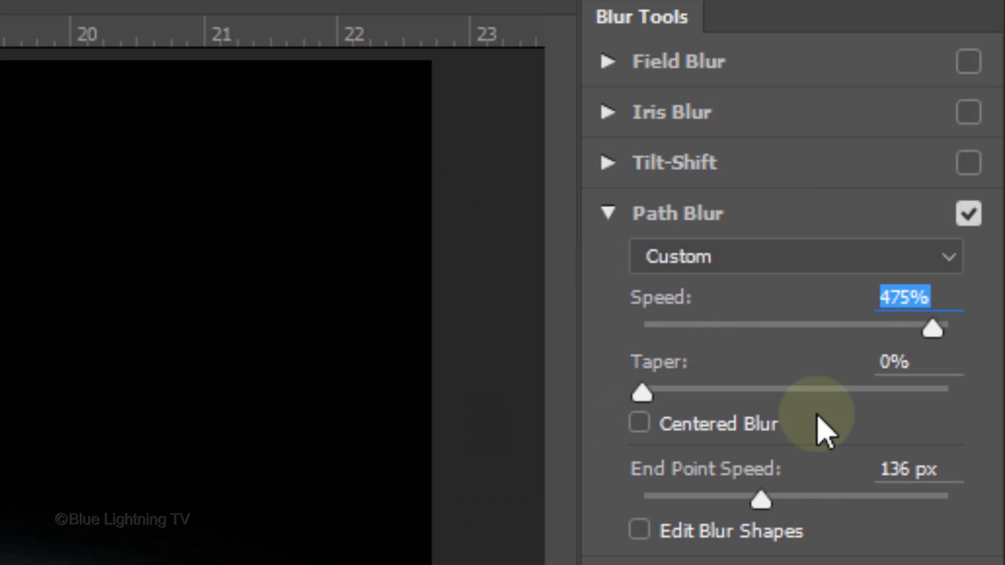
pyautogui.moveTo(760, 499); pyautogui.dragTo(763, 501)
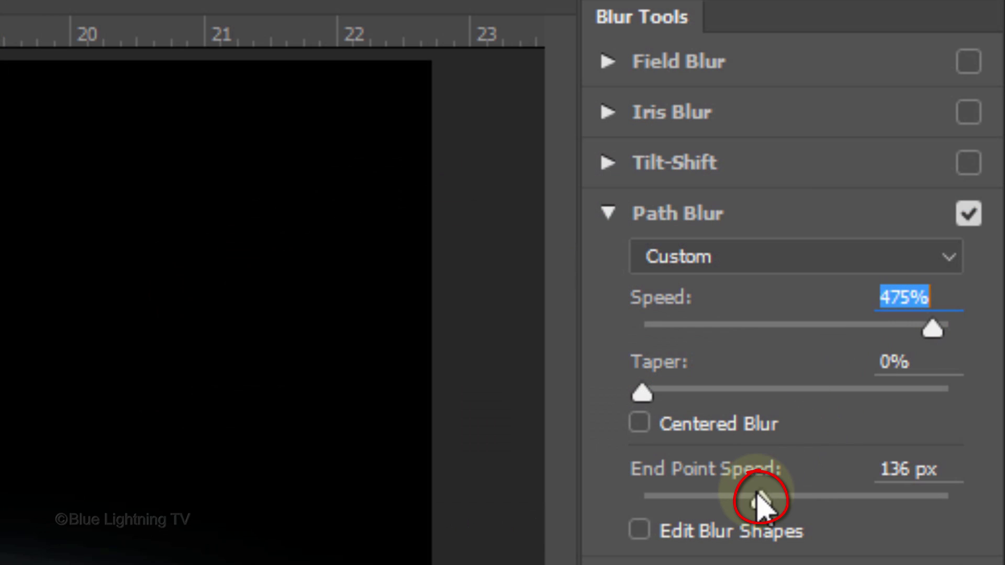
pyautogui.moveTo(760, 499); pyautogui.dragTo(643, 503)
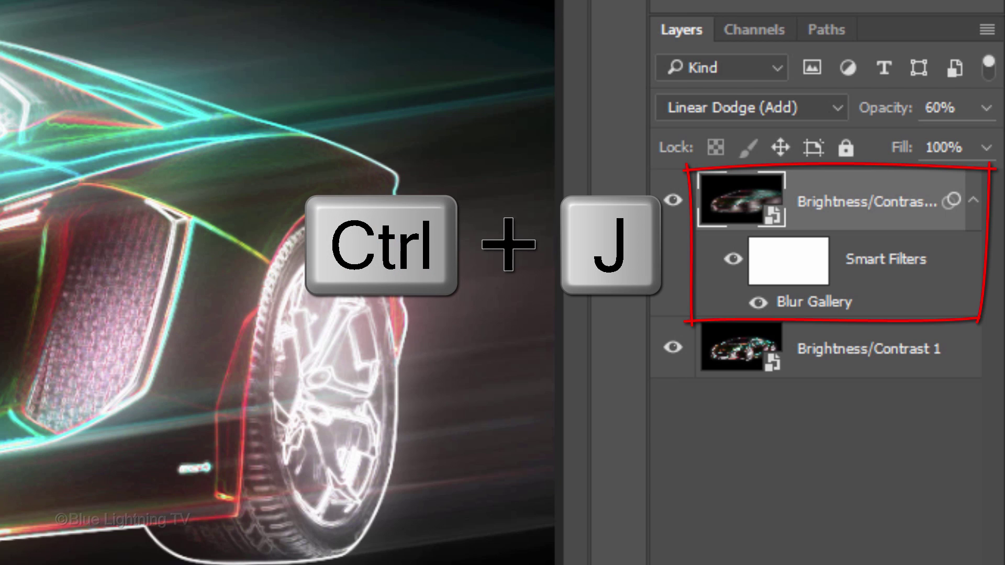
# Step: Duplicate the light-trail layer and apply a Motion Blur at 16° angle and 2000 px distance
pyautogui.hotkey('ctrl', 'j')
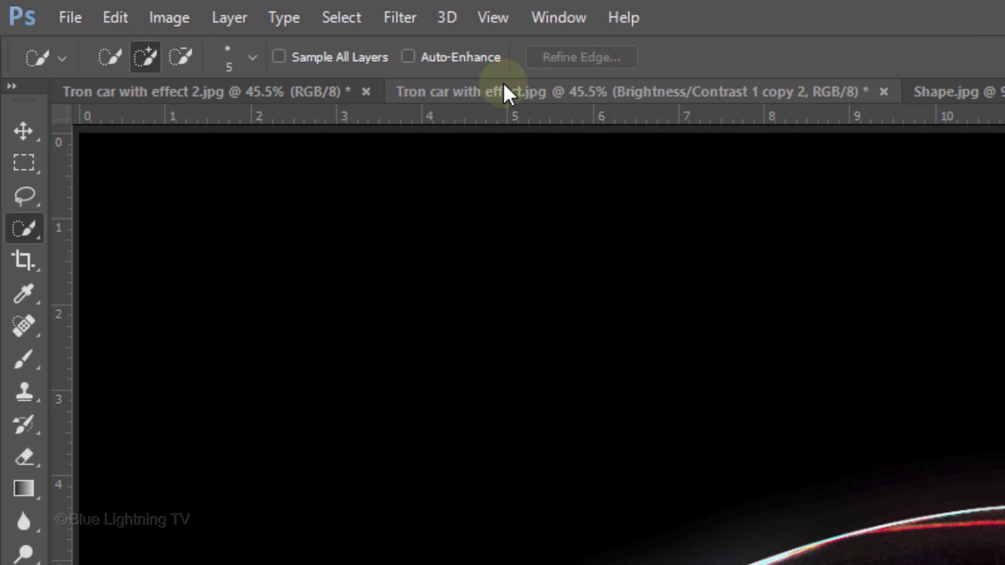
pyautogui.click(406, 17)
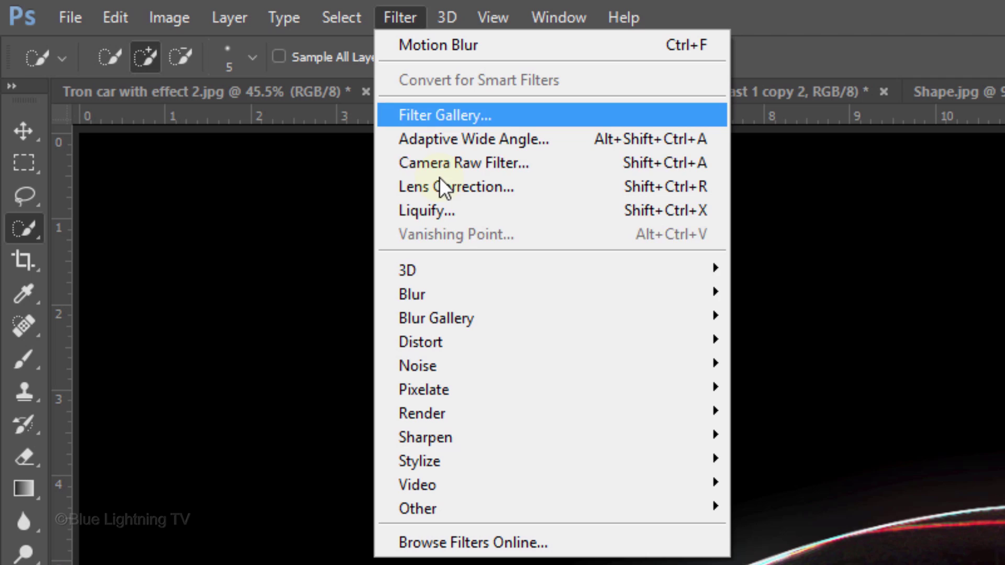
pyautogui.moveTo(440, 294)
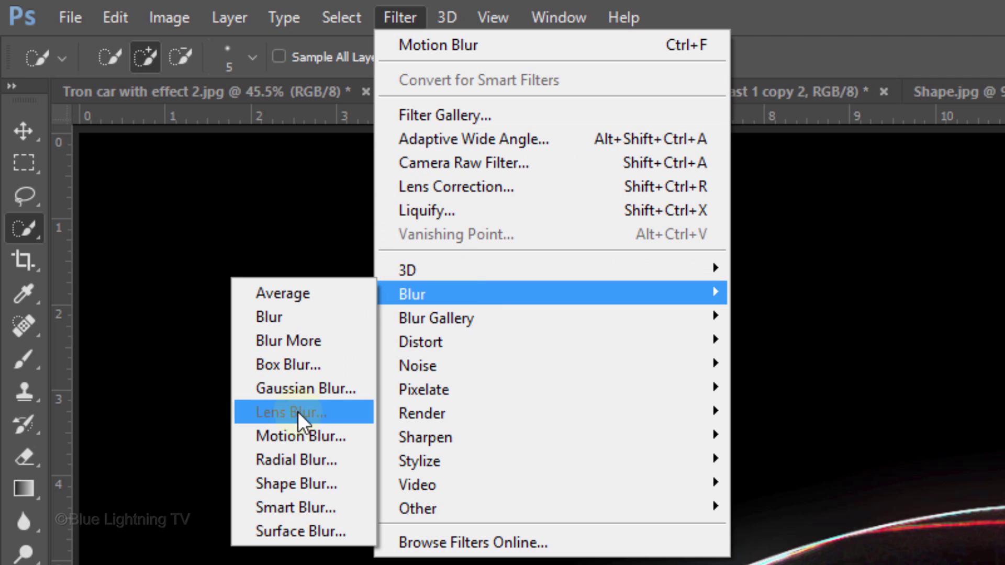
pyautogui.click(315, 440)
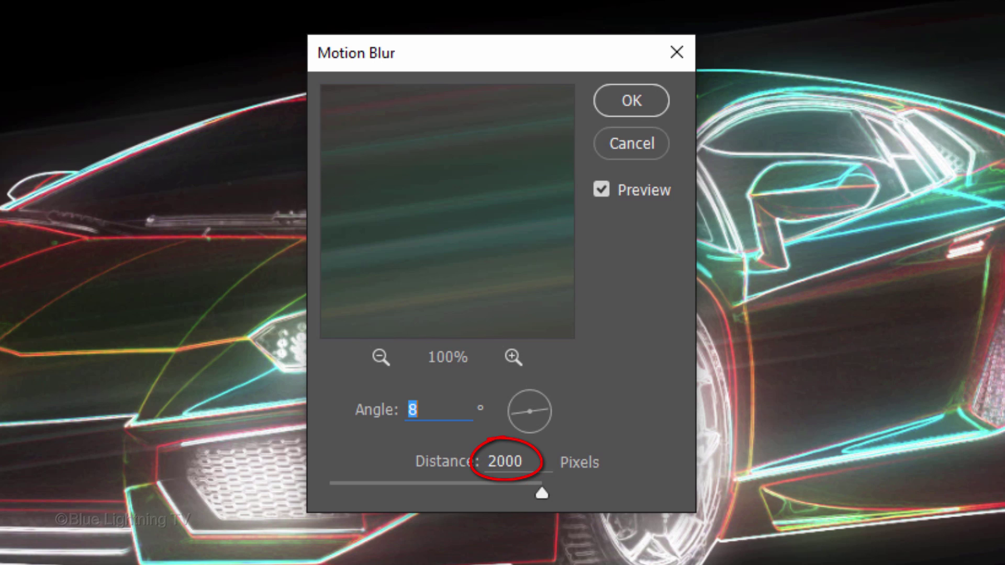
pyautogui.moveTo(547, 406)
pyautogui.mouseDown()
pyautogui.moveTo(547, 399)
pyautogui.moveTo(549, 411)
pyautogui.mouseUp()
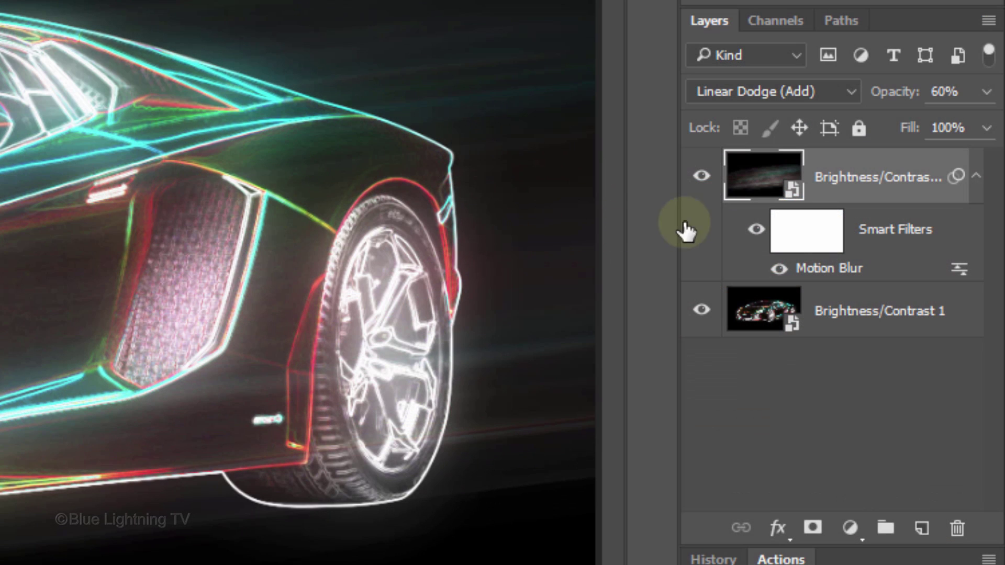
# Step: Fade the top layer's motion blur with a black-to-white gradient mask, then duplicate the trail layer
pyautogui.click(803, 236)
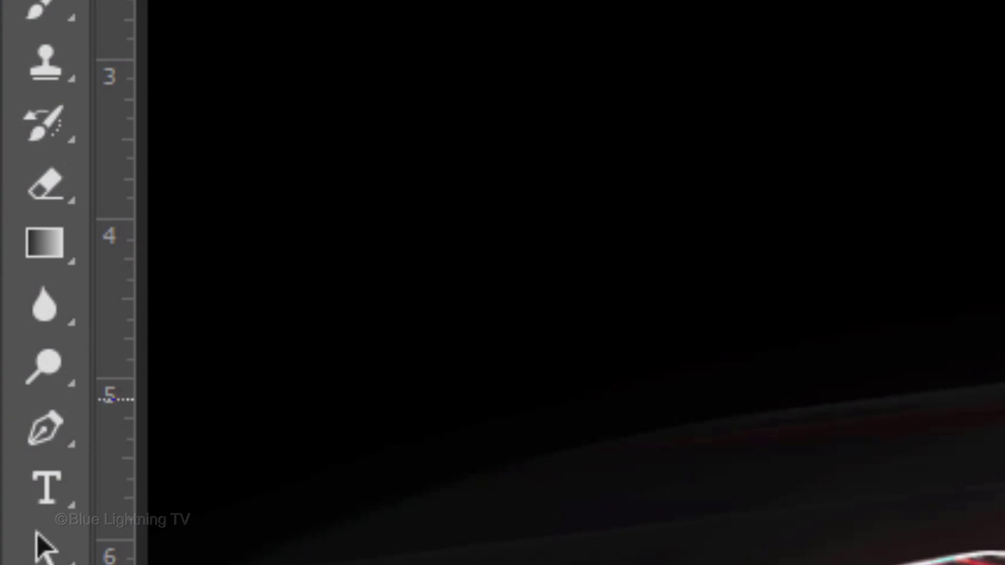
pyautogui.rightClick(41, 246)
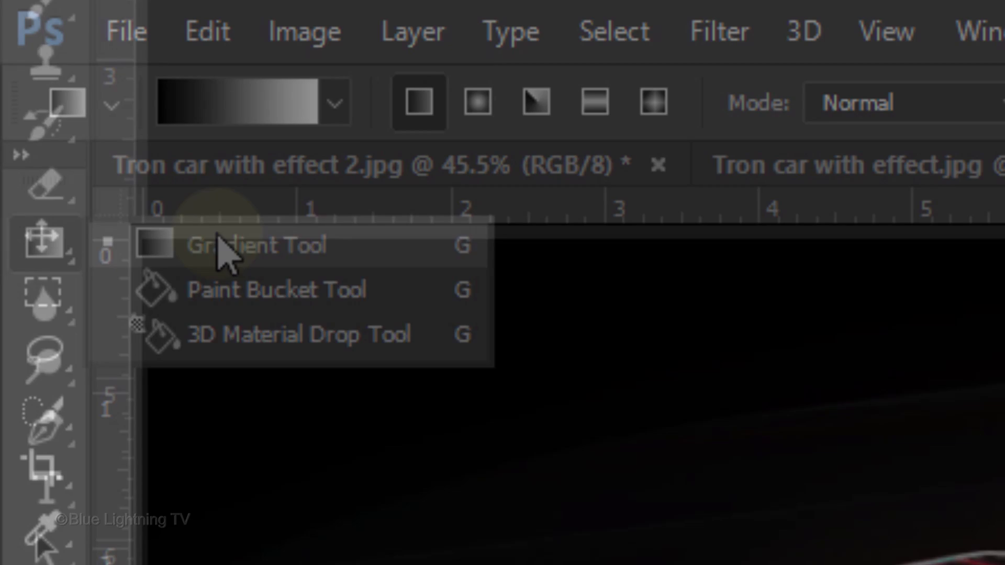
pyautogui.click(220, 245)
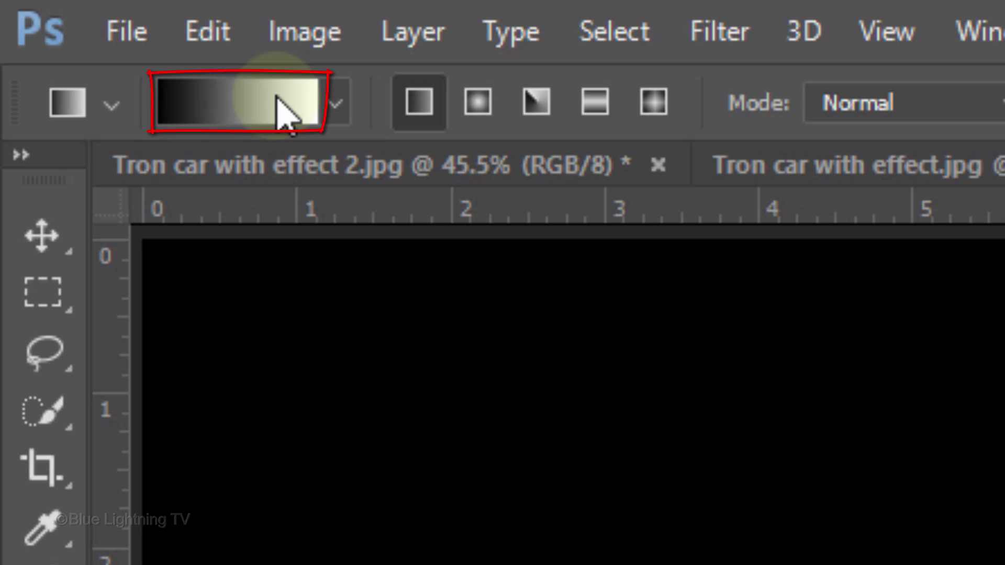
pyautogui.click(284, 110)
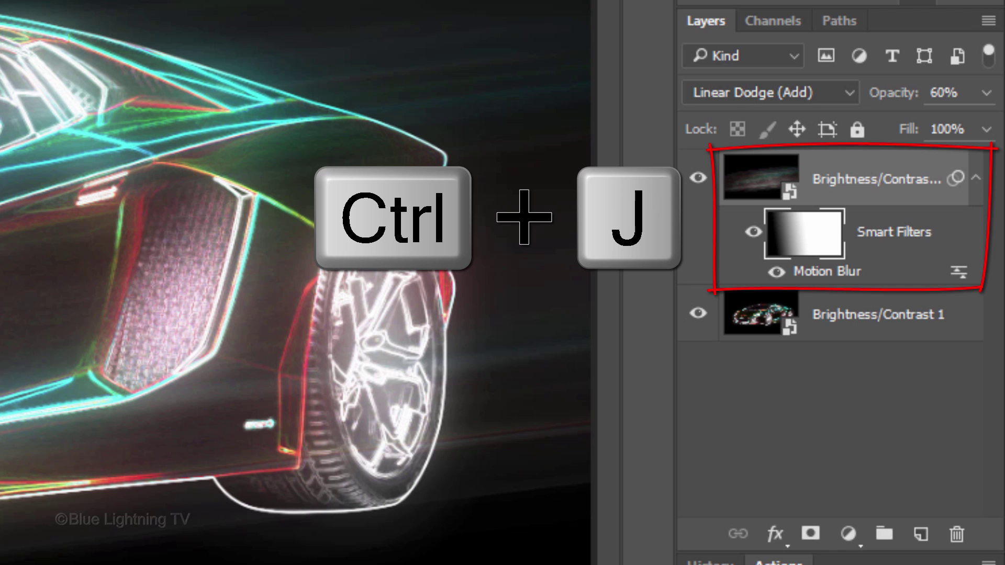
pyautogui.hotkey('ctrl', 'j')
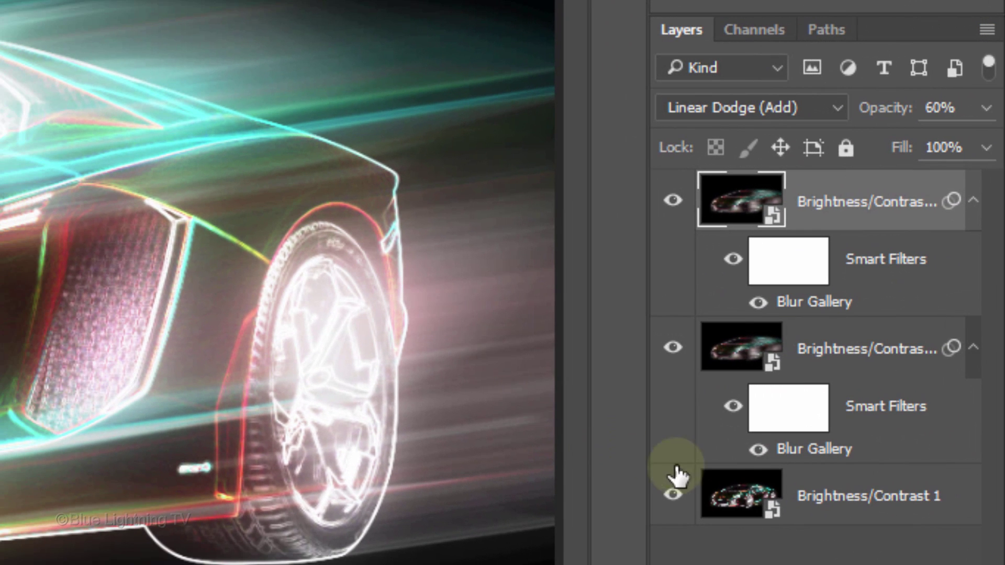
# Step: Convert Brightness/Contrast 1 and both blurred car copies into one smart object
pyautogui.keyDown('shift'); pyautogui.click(745, 495); pyautogui.keyUp('shift')
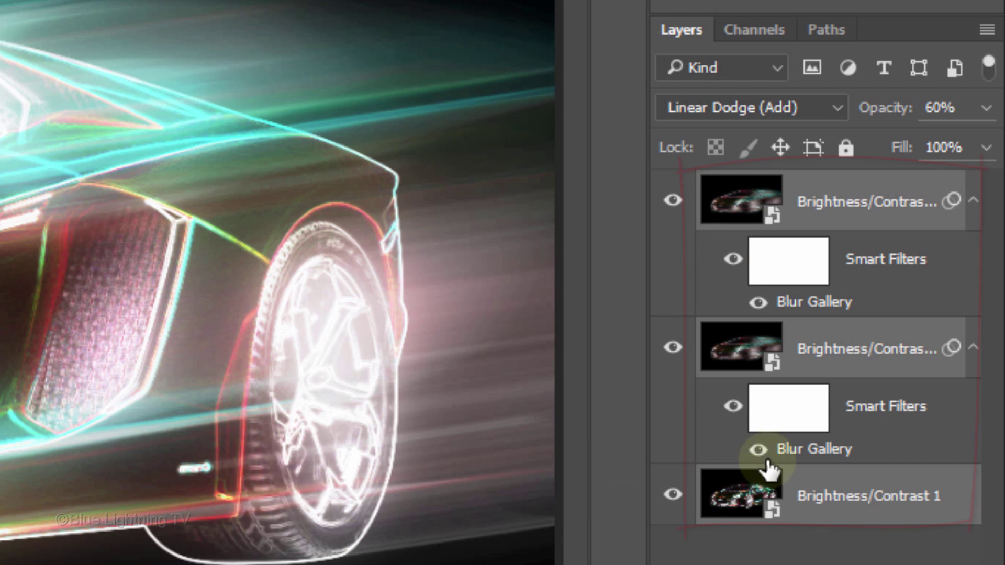
pyautogui.click(987, 29)
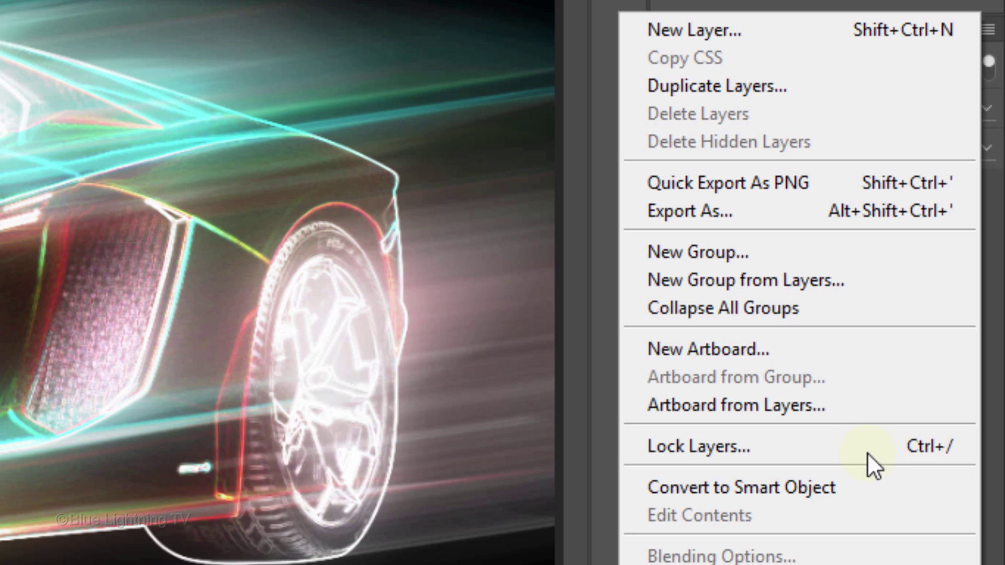
pyautogui.click(845, 488)
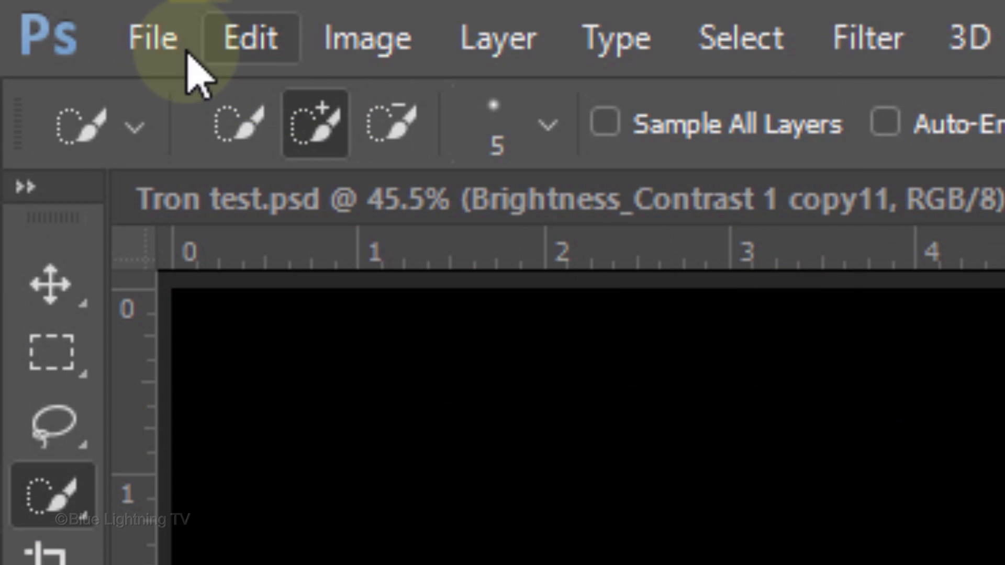
# Step: Create a new 100 × 100 px document with black as the background contents colour
pyautogui.click(29, 7)
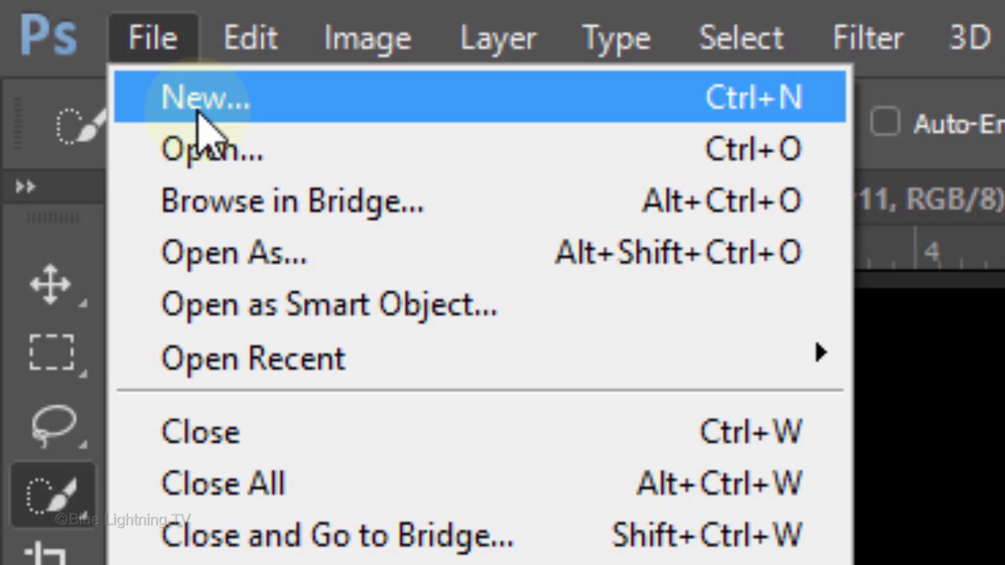
pyautogui.click(206, 98)
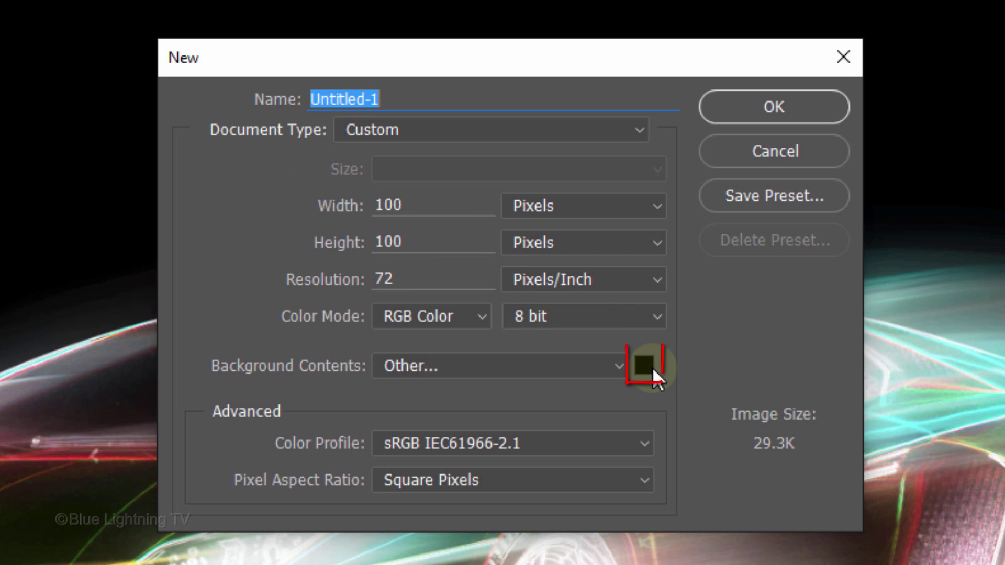
pyautogui.click(649, 363)
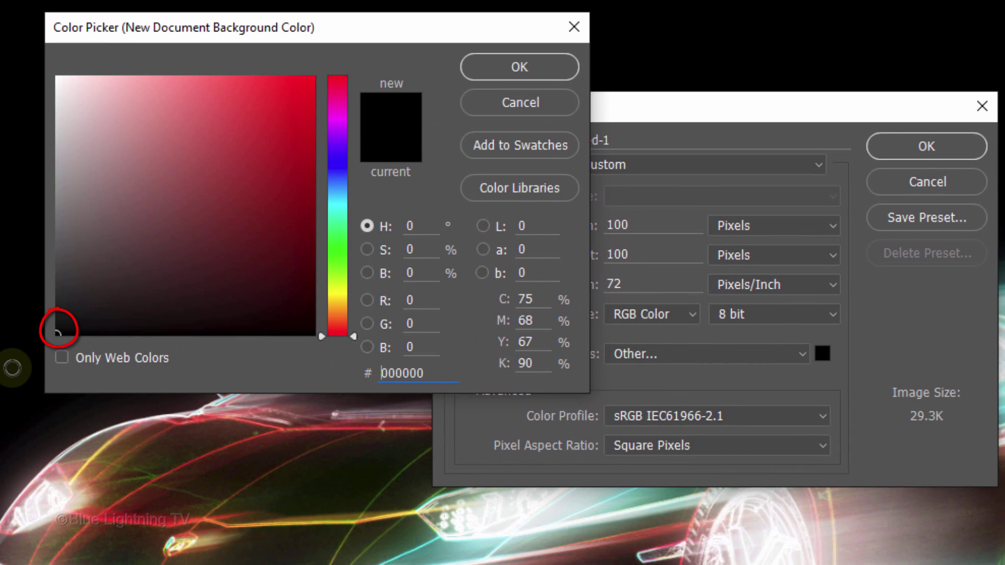
pyautogui.click(519, 67)
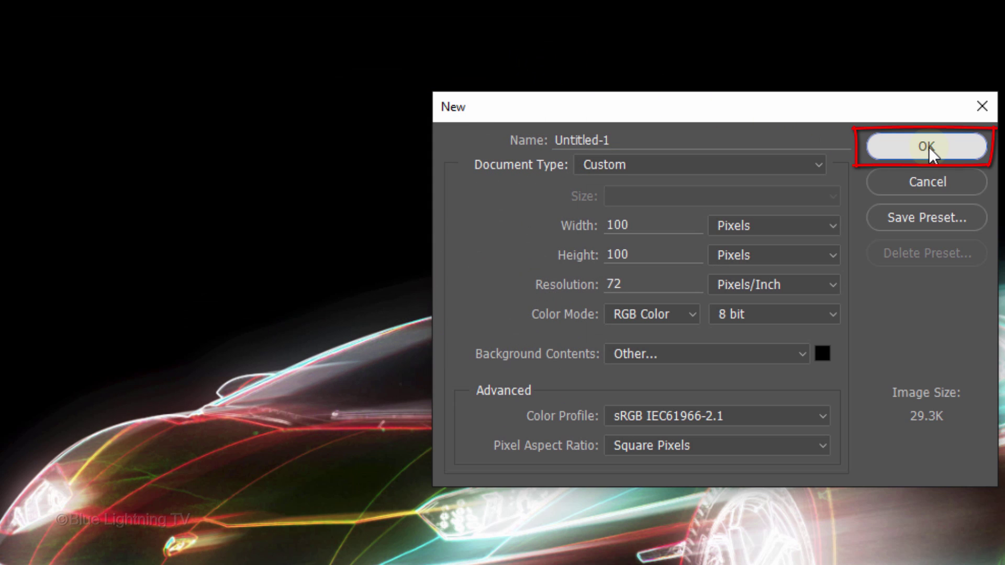
pyautogui.click(927, 146)
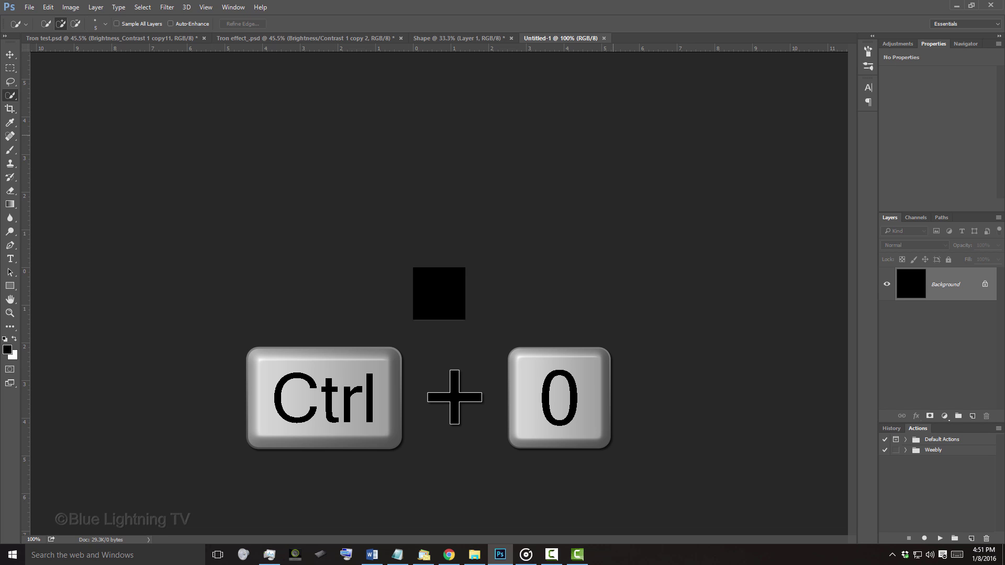
# Step: Unlock the Background layer and give Layer 0 a 2 px white inside stroke
pyautogui.hotkey('ctrl', '0')
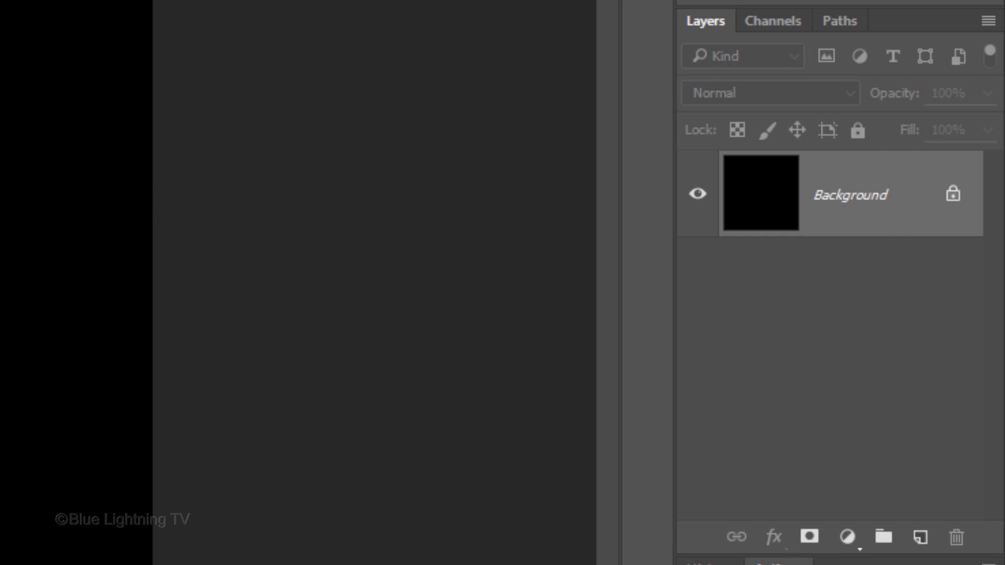
pyautogui.click(953, 195)
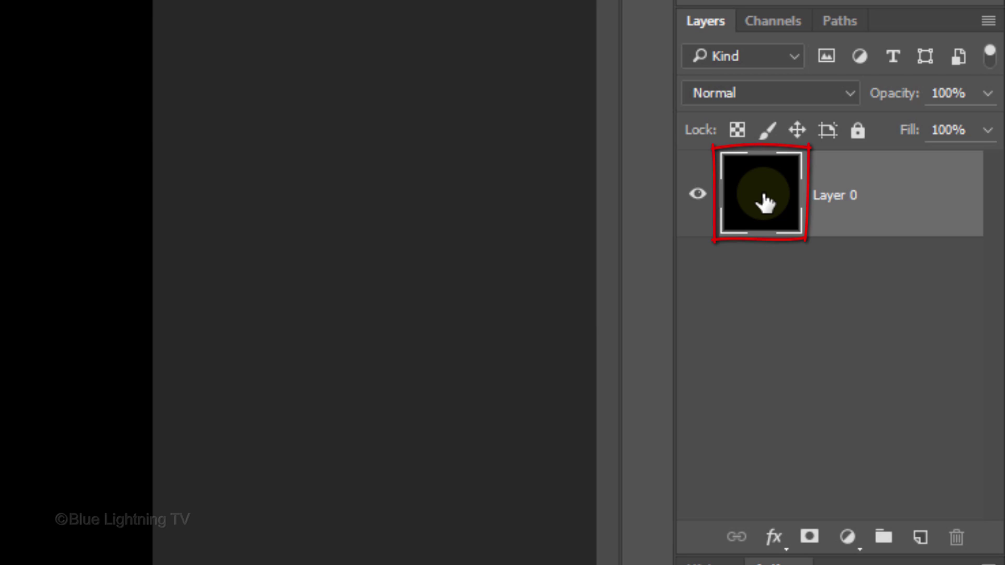
pyautogui.doubleClick(761, 194)
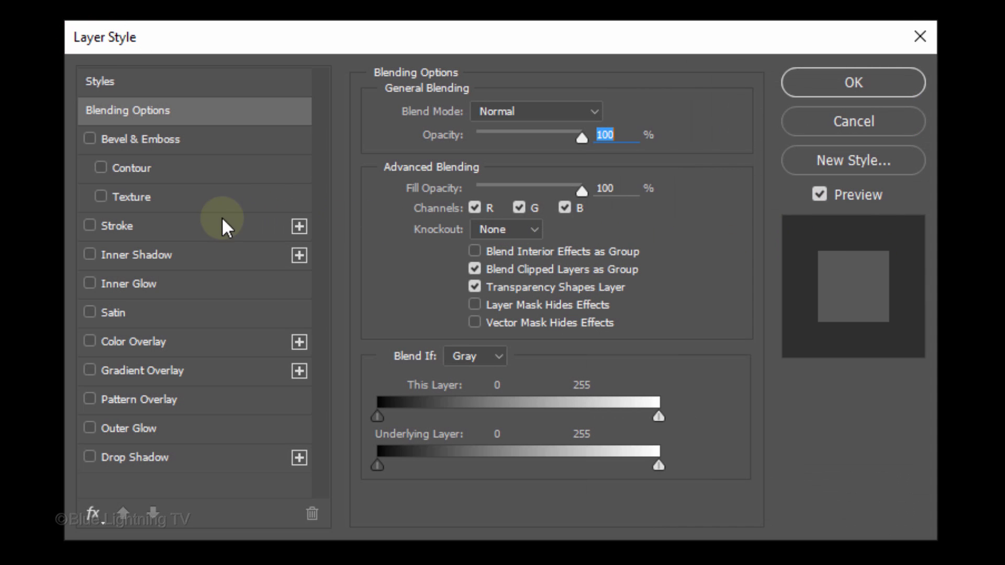
pyautogui.click(187, 226)
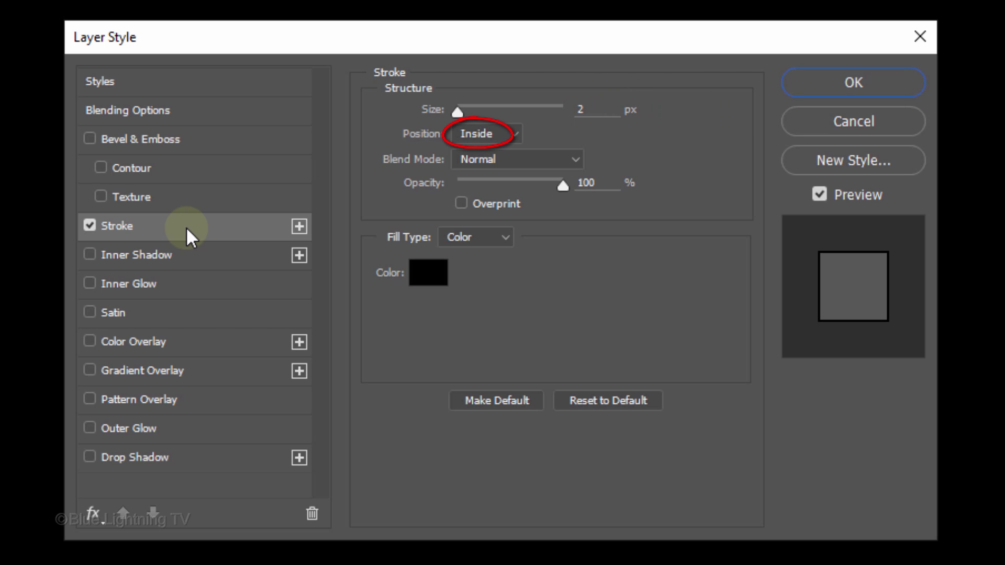
pyautogui.click(428, 275)
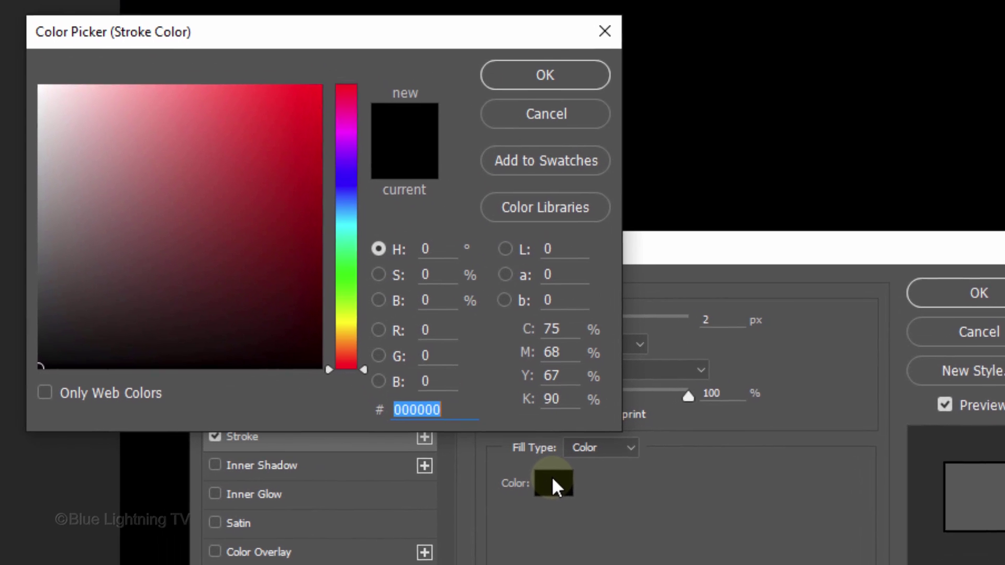
pyautogui.click(47, 100)
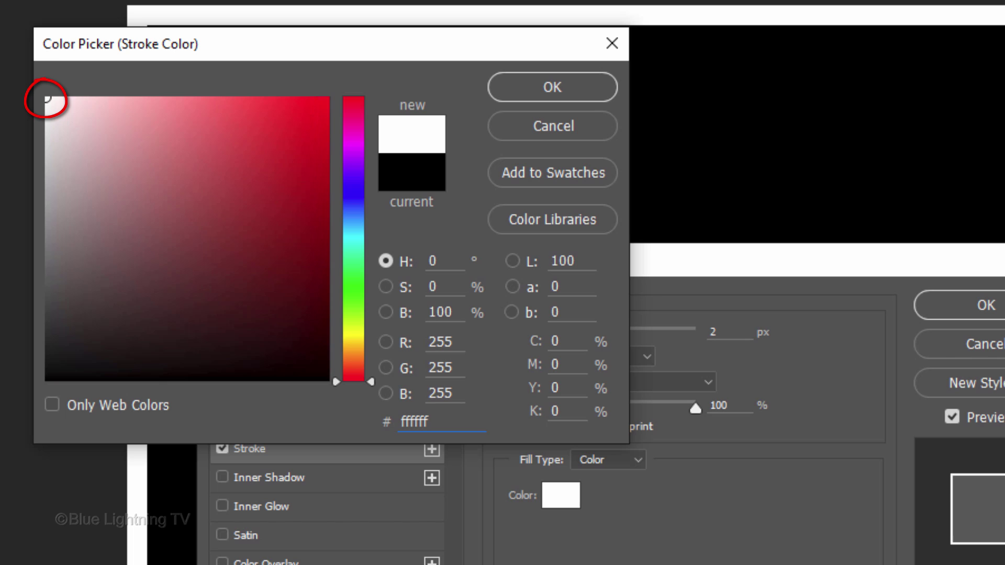
pyautogui.click(530, 87)
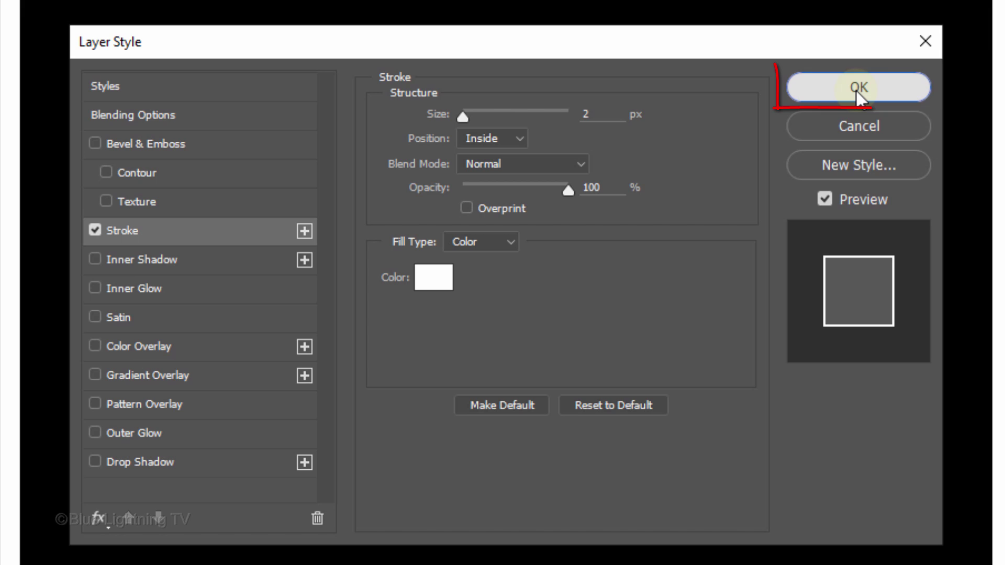
pyautogui.click(858, 87)
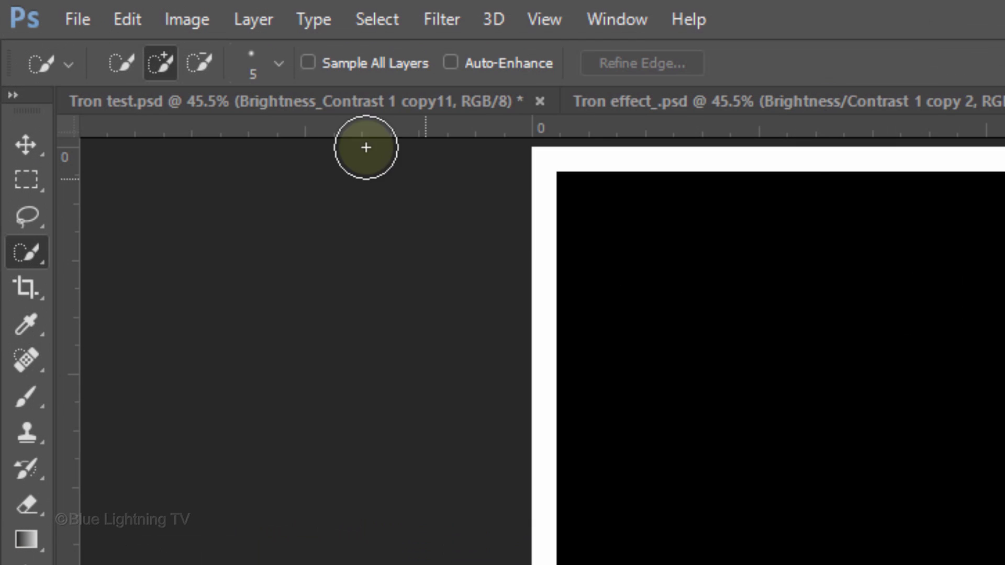
# Step: Define the bordered square as Pattern 1 and close Untitled-1 without saving
pyautogui.click(128, 19)
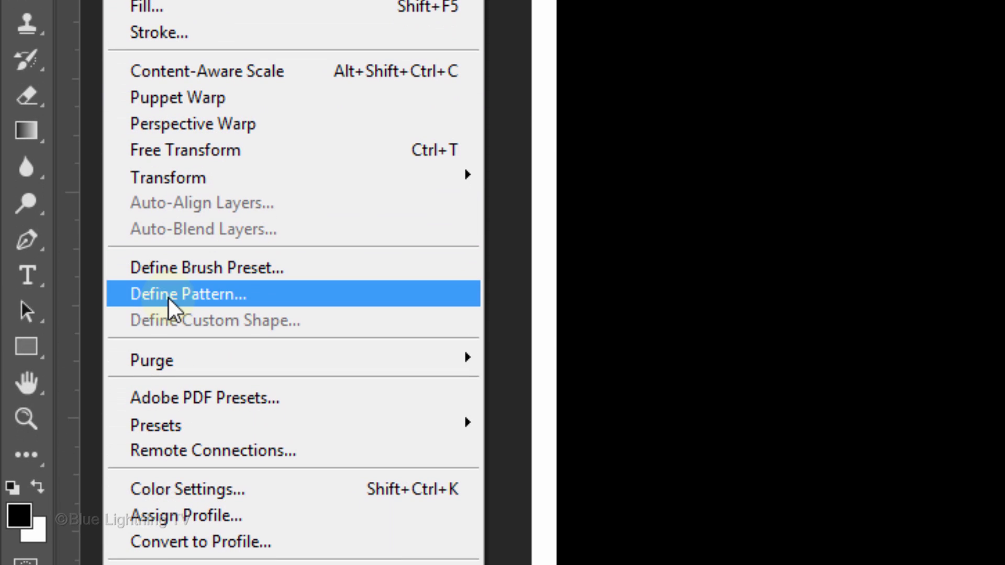
pyautogui.click(169, 299)
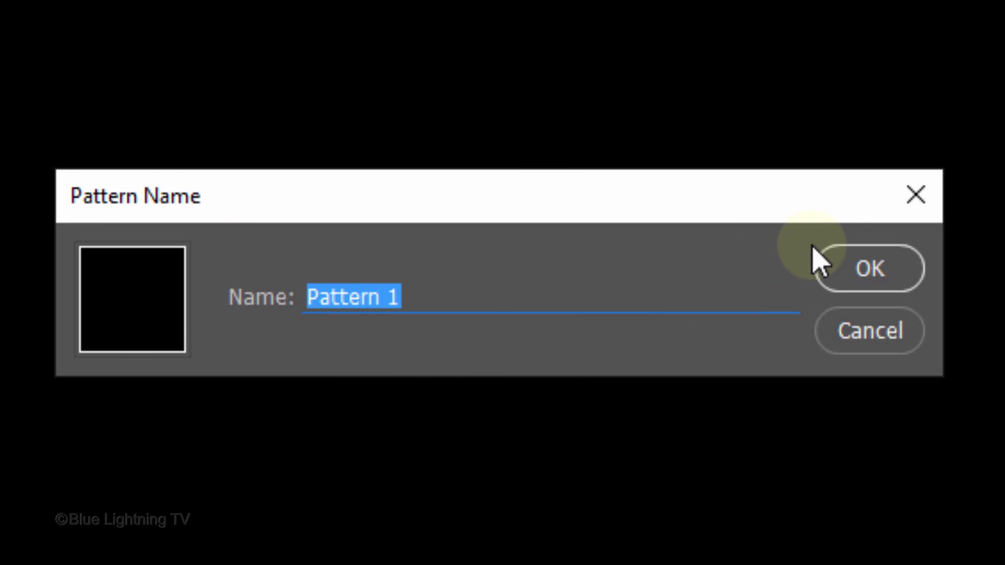
pyautogui.click(868, 271)
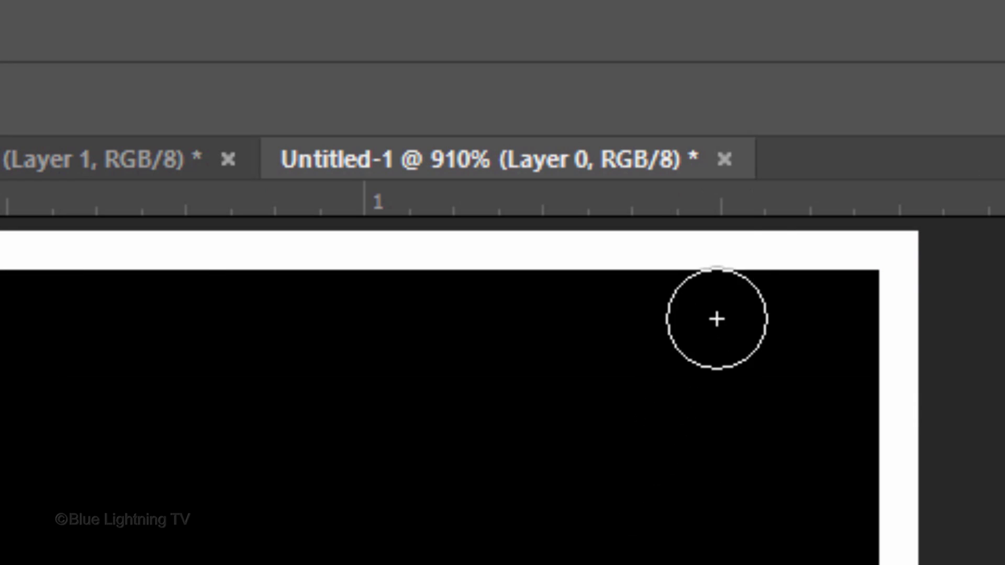
pyautogui.click(725, 159)
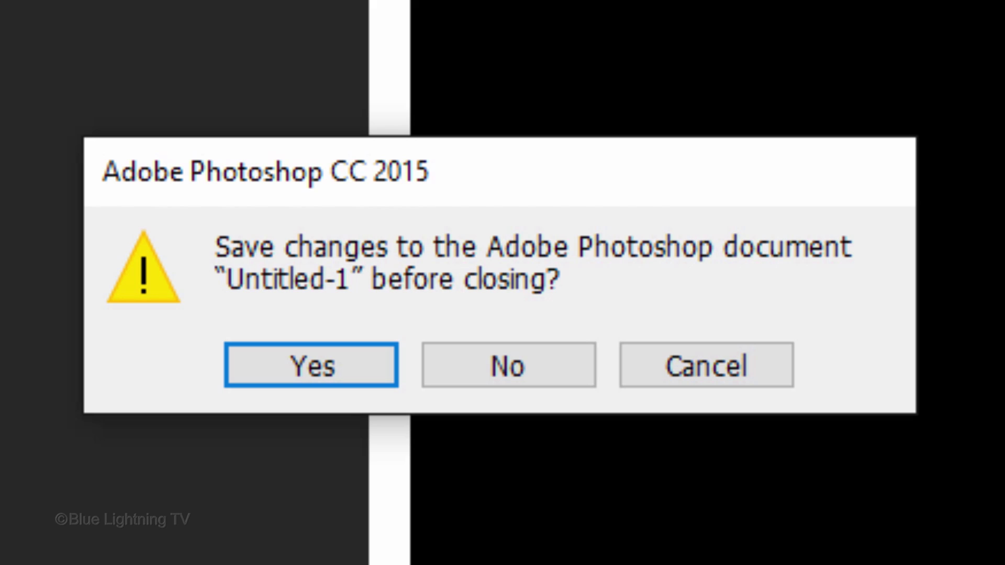
pyautogui.click(515, 368)
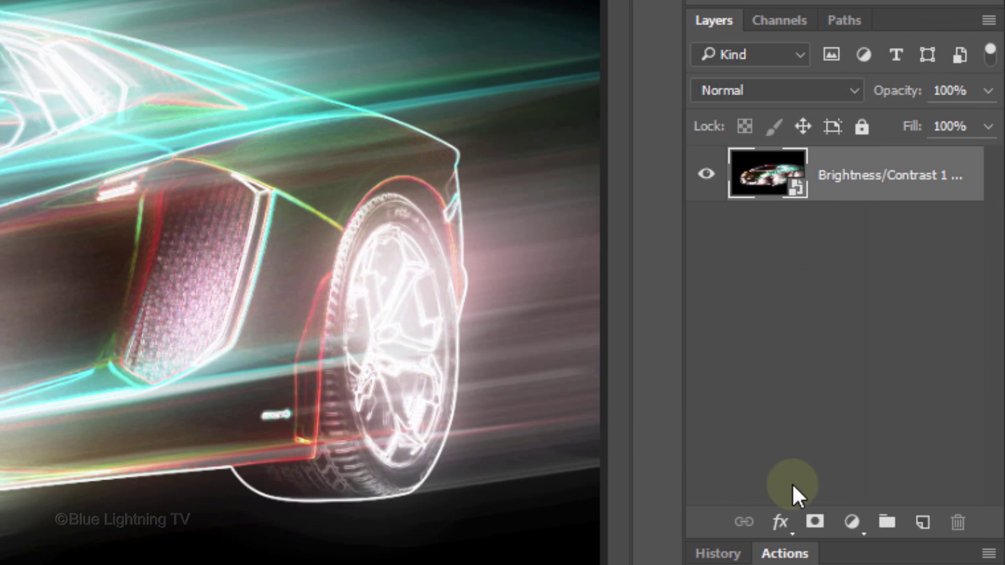
# Step: Add Layer 1 above Brightness/Contrast 1 and fill it with black using Alt+Delete
pyautogui.click(922, 523)
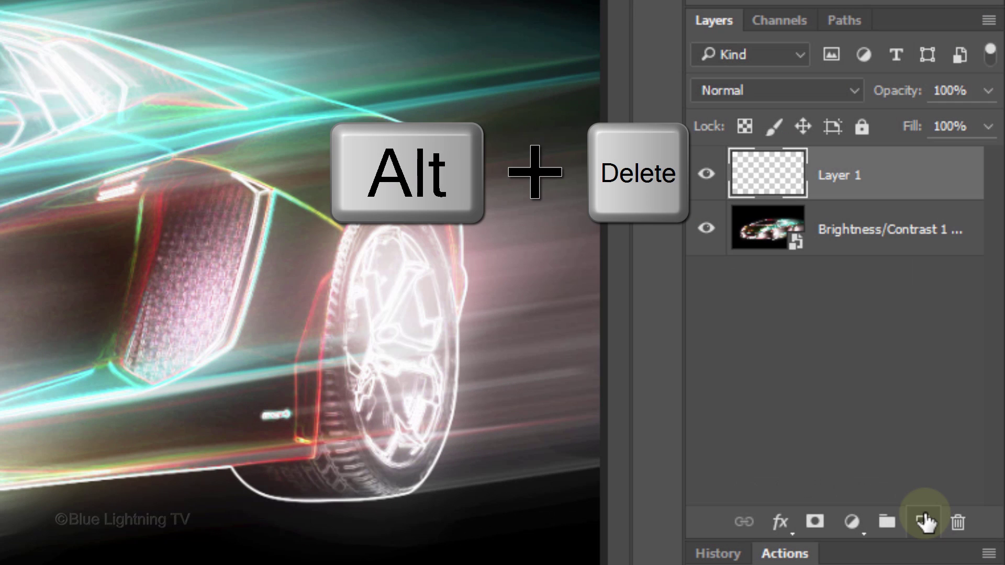
pyautogui.hotkey('alt', 'Delete')
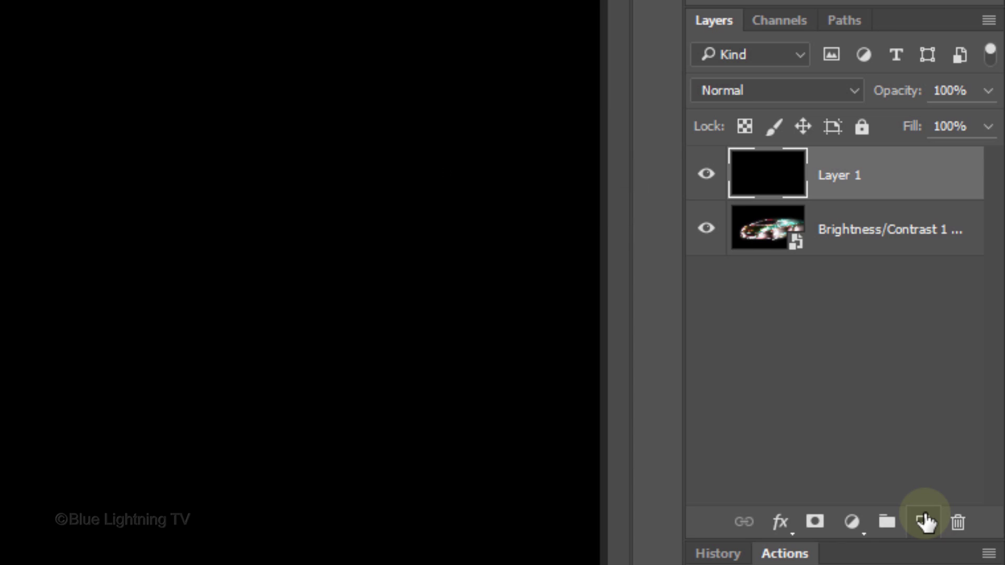
# Step: Add a Pattern Fill layer using the white-framed square pattern at 100% scale
pyautogui.click(853, 523)
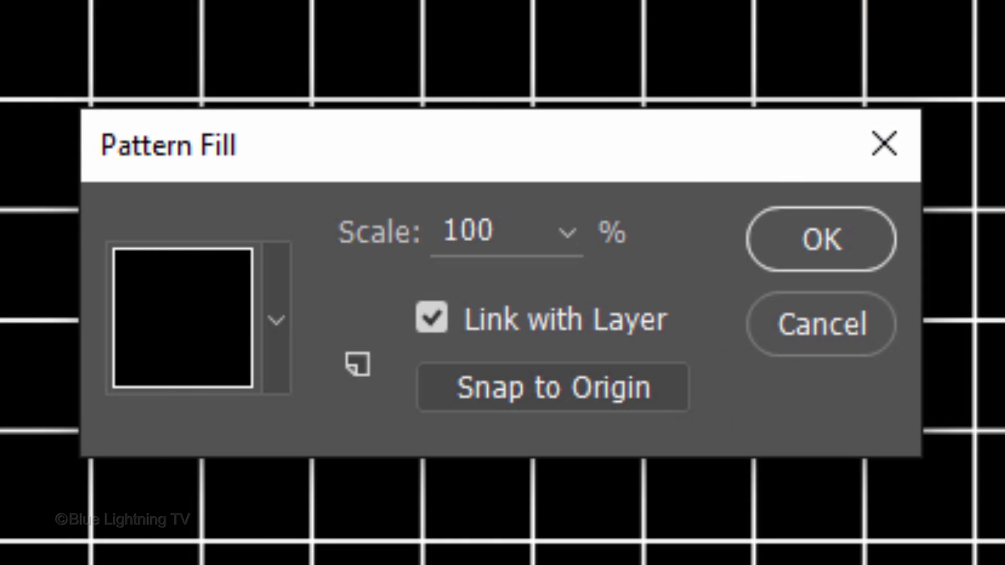
pyautogui.click(809, 244)
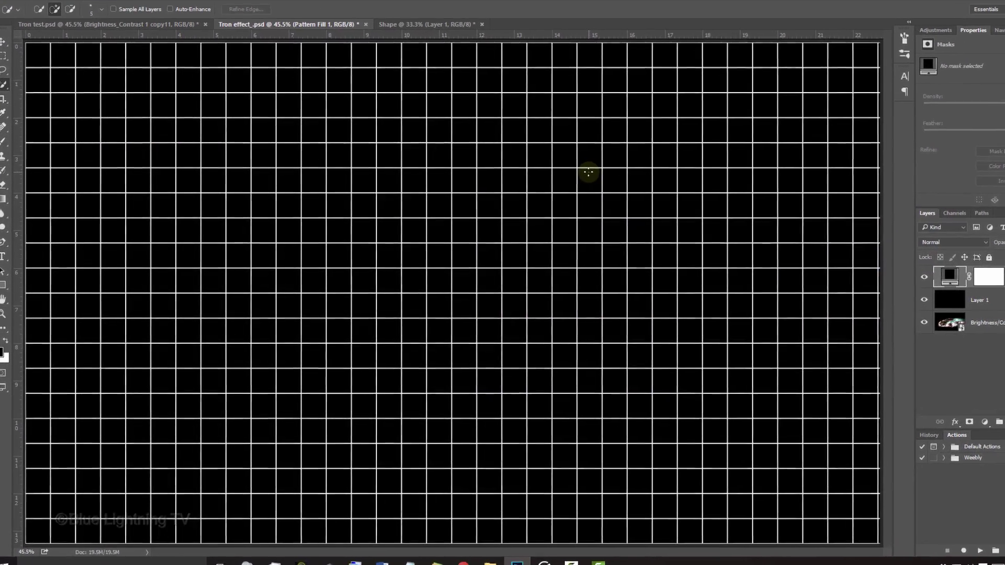